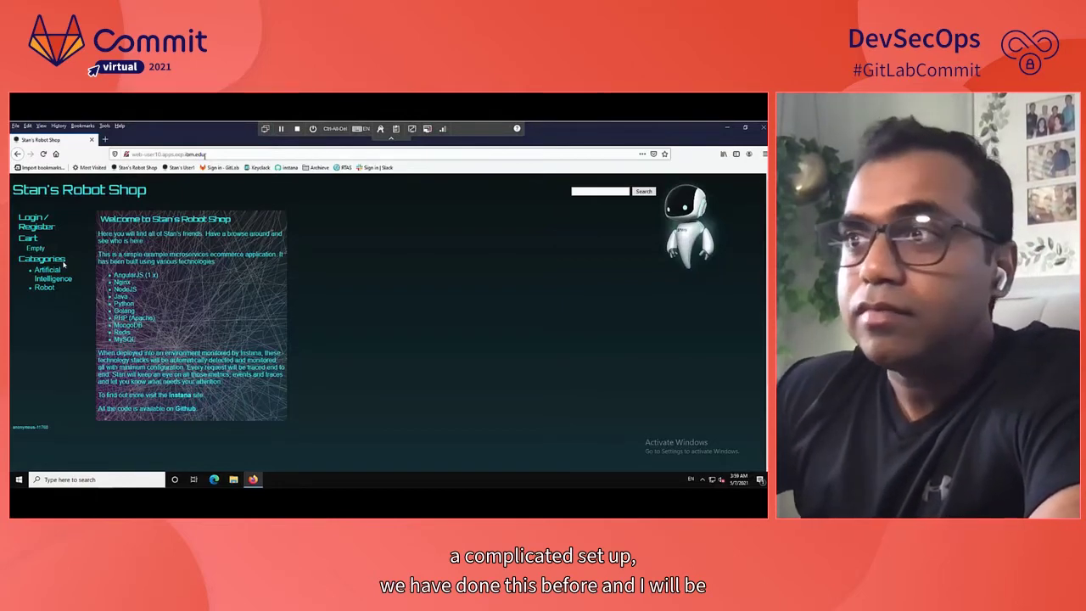
Resume playback of DevOps_and_AIOps.mp4 and mute its sound.
key(space)
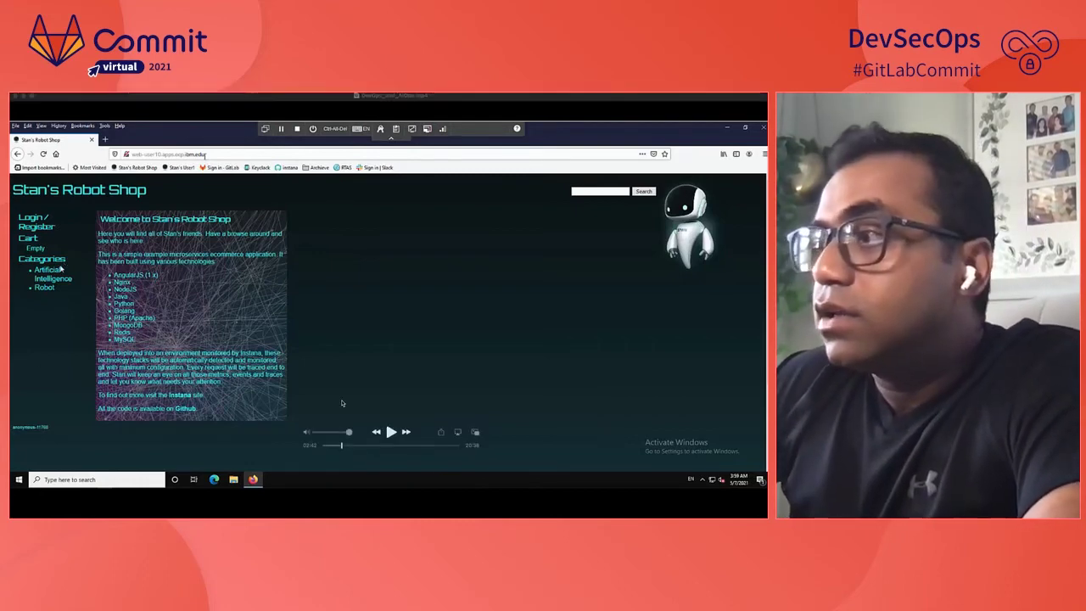
click(390, 432)
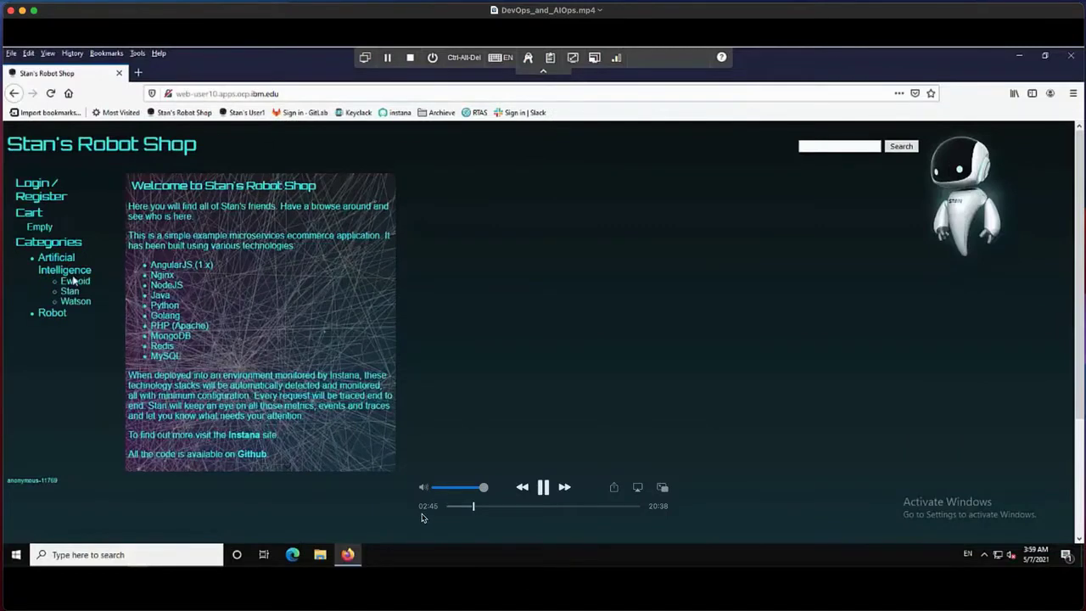
drag(481, 490, 433, 491)
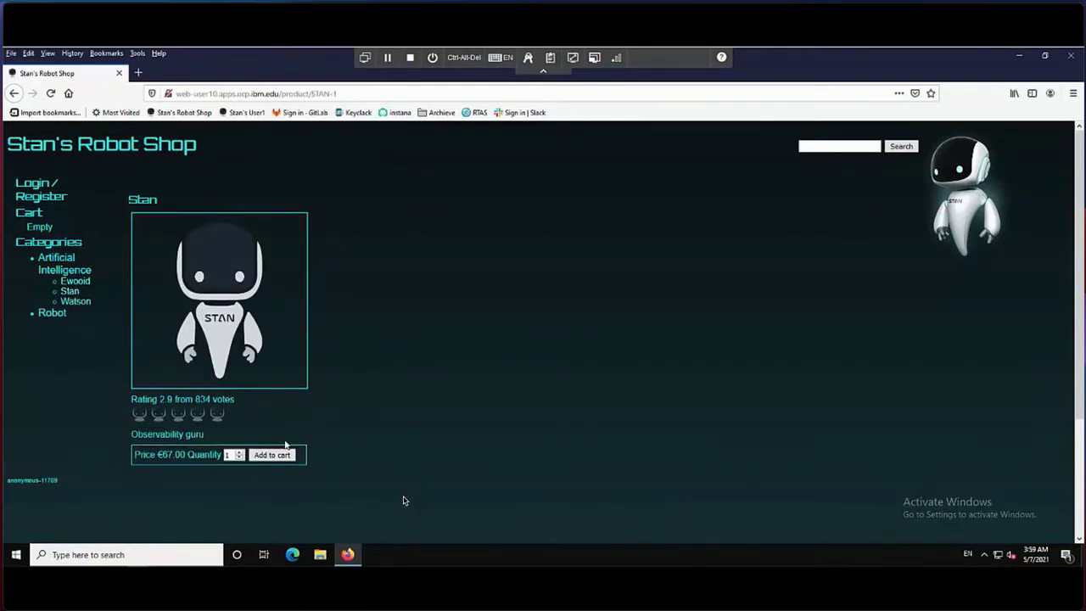
mouse_move(402, 497)
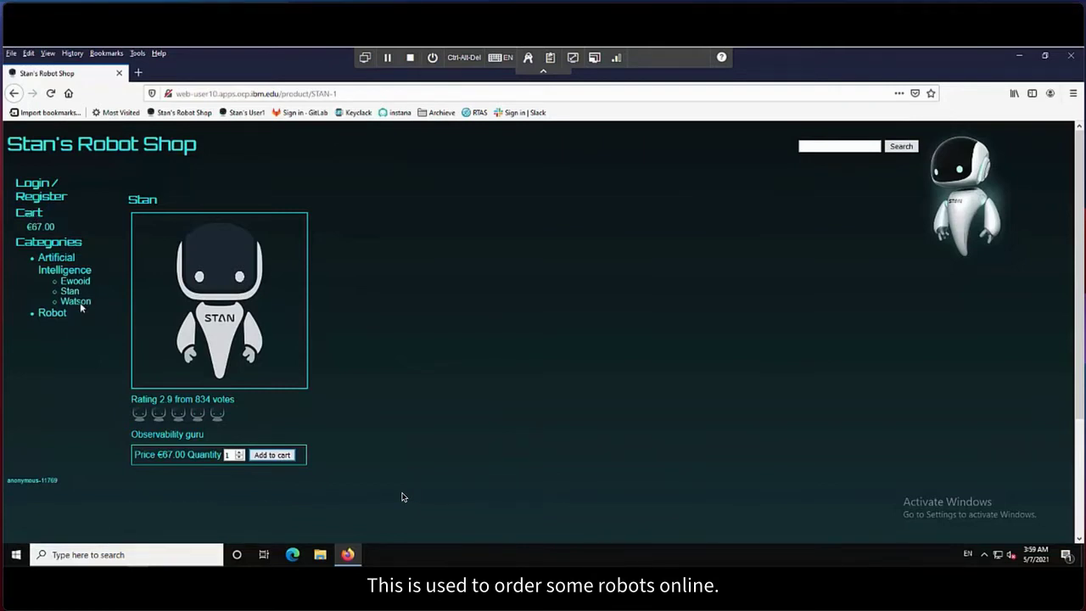
mouse_move(611, 491)
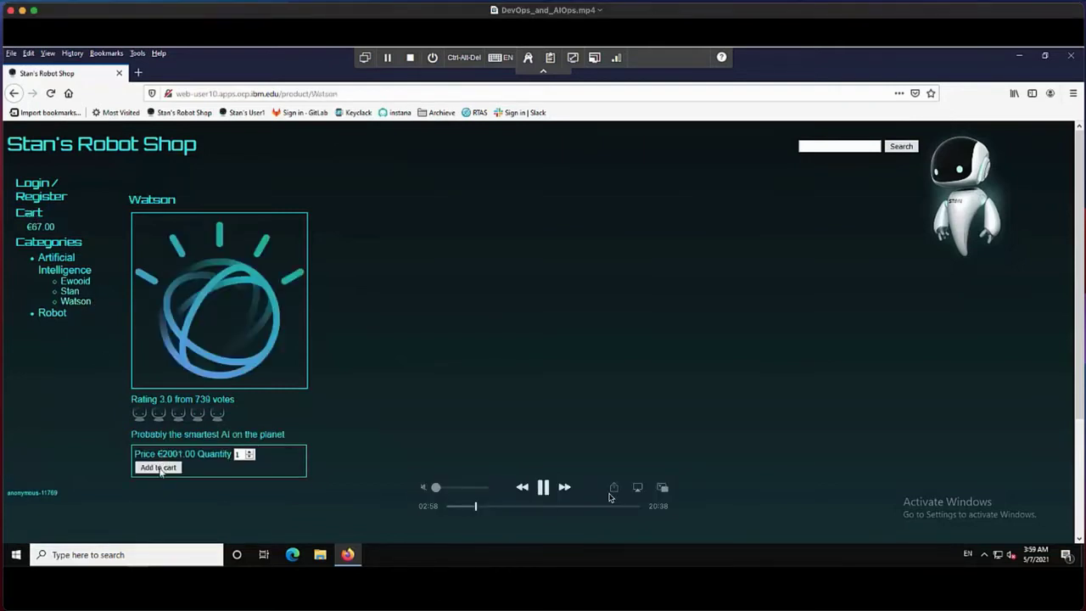
Lower the playback controls over the New Application Perspective dialog and resume the video from 09:43.
click(544, 488)
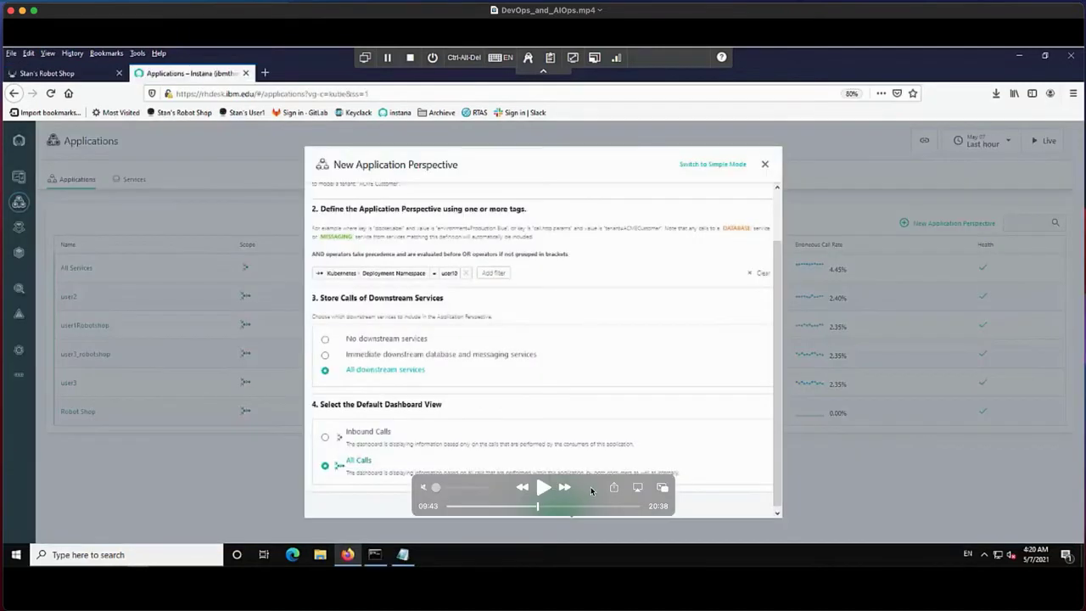
drag(590, 487, 590, 514)
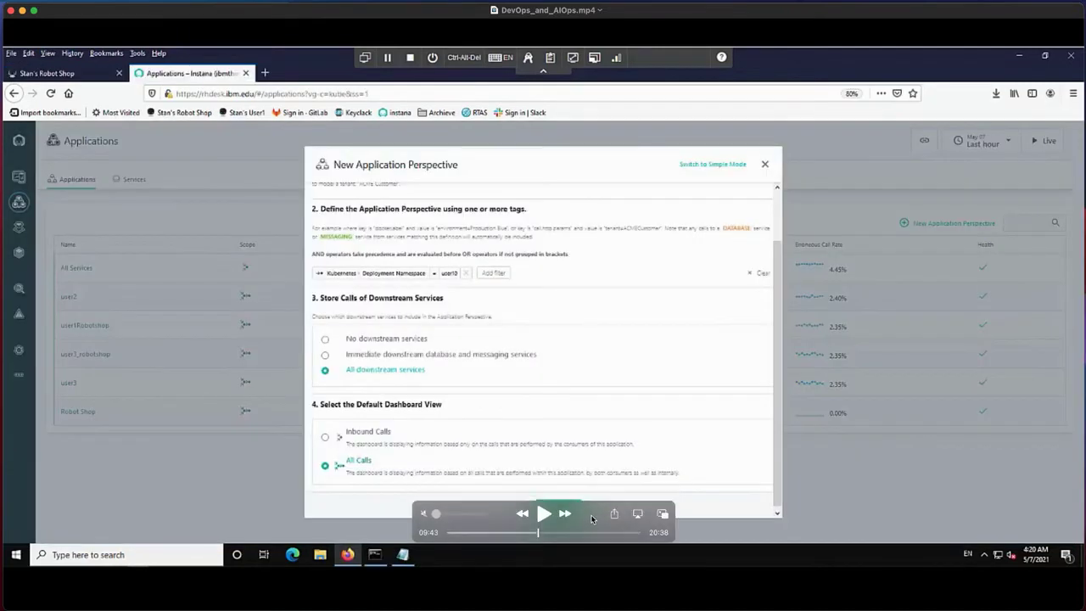
click(538, 516)
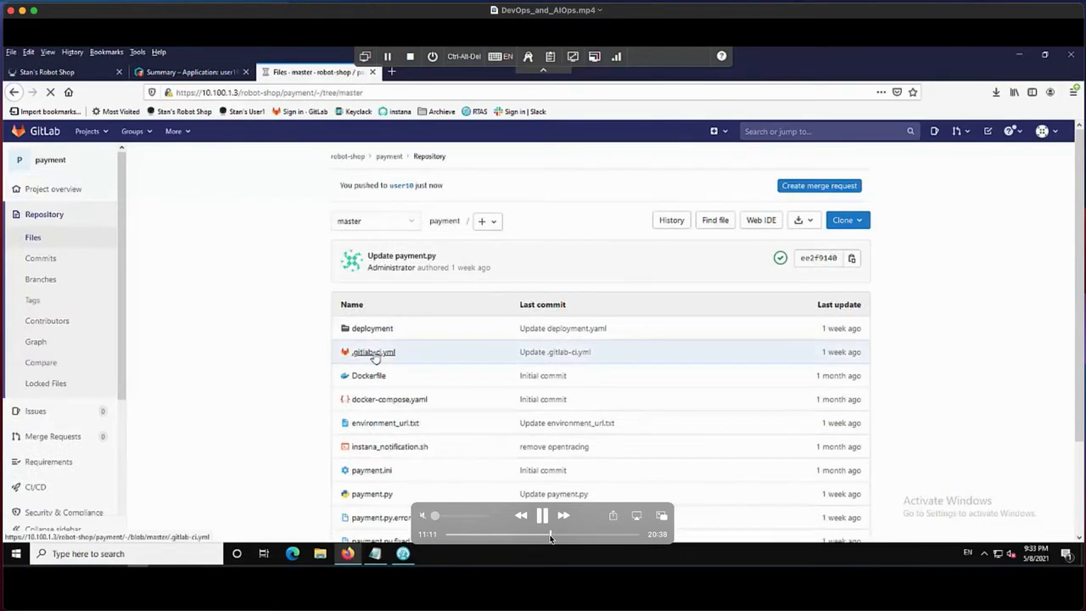
Rewind the video to the GitLab projects page at about 11:09 and resume playback.
click(550, 537)
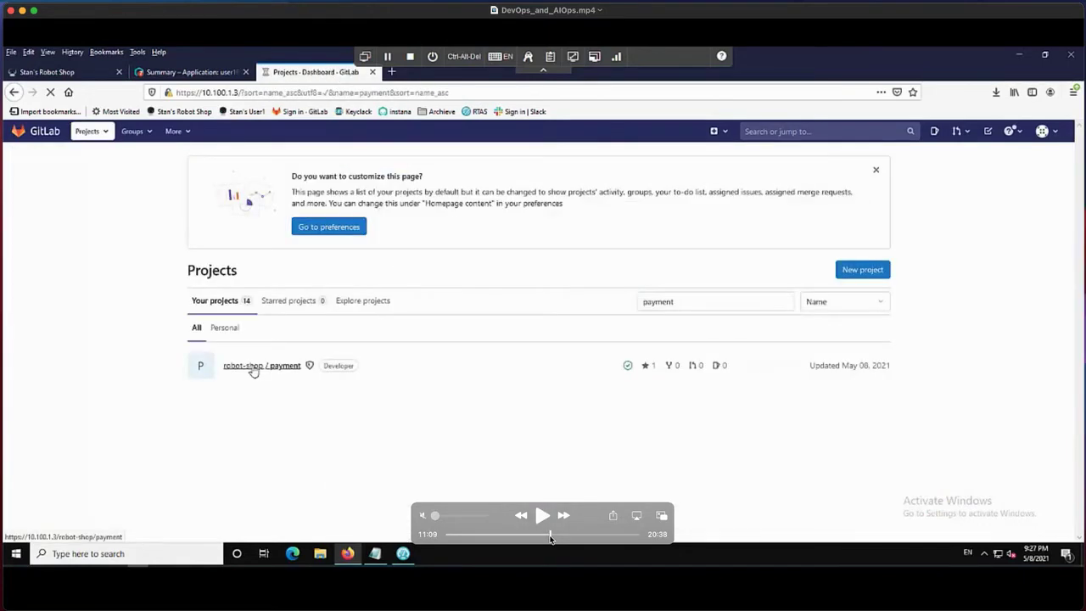
click(549, 536)
key(space)
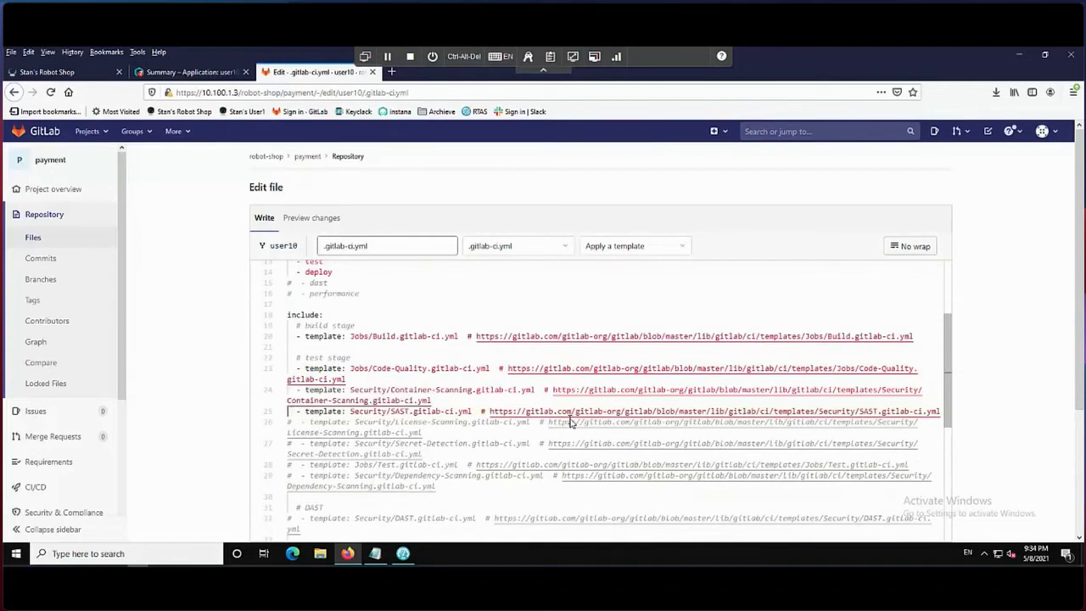
mouse_move(51, 427)
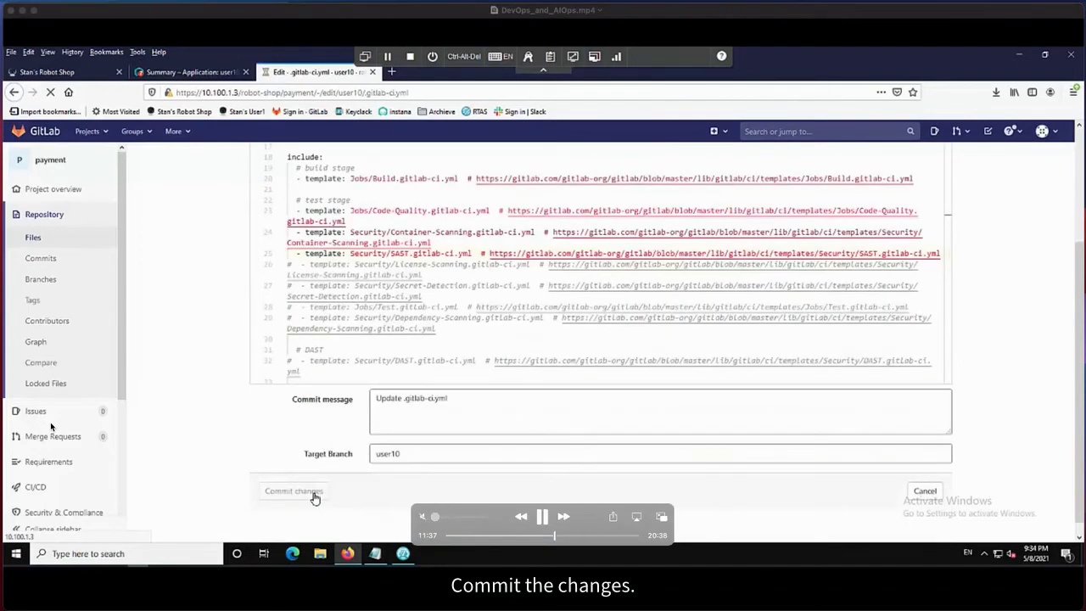
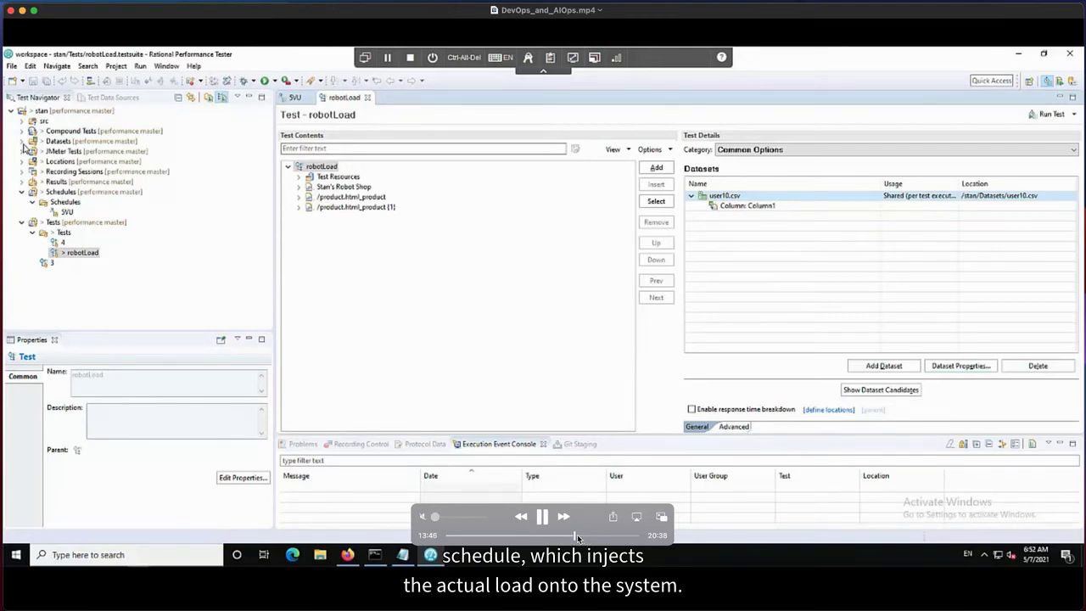
Skip the video ahead from the robotLoad test to the Instana home page at about 14:05.
click(577, 533)
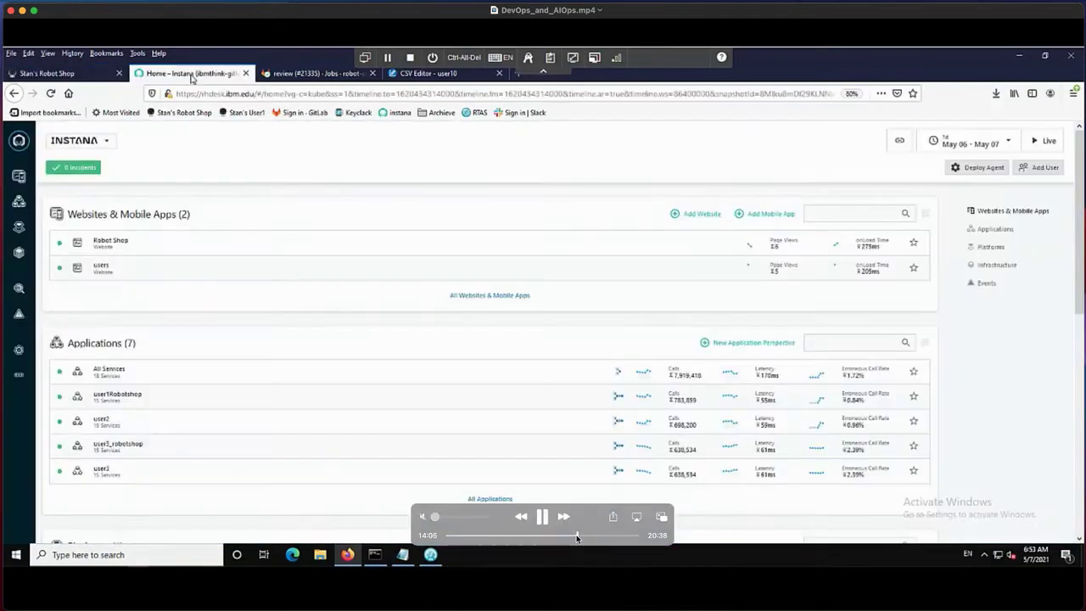
drag(577, 538, 577, 540)
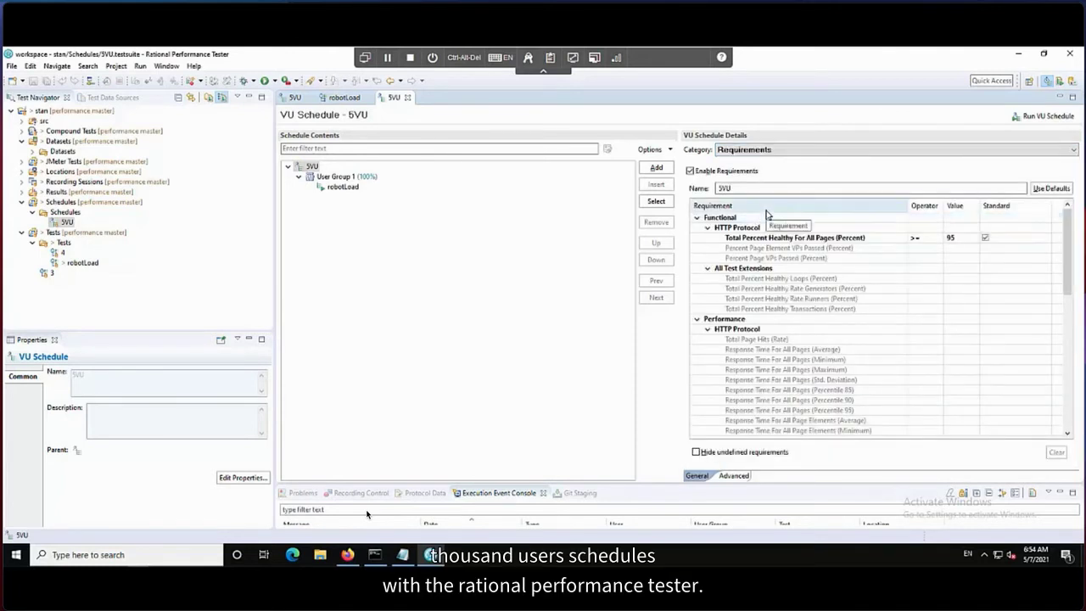
mouse_move(1005, 355)
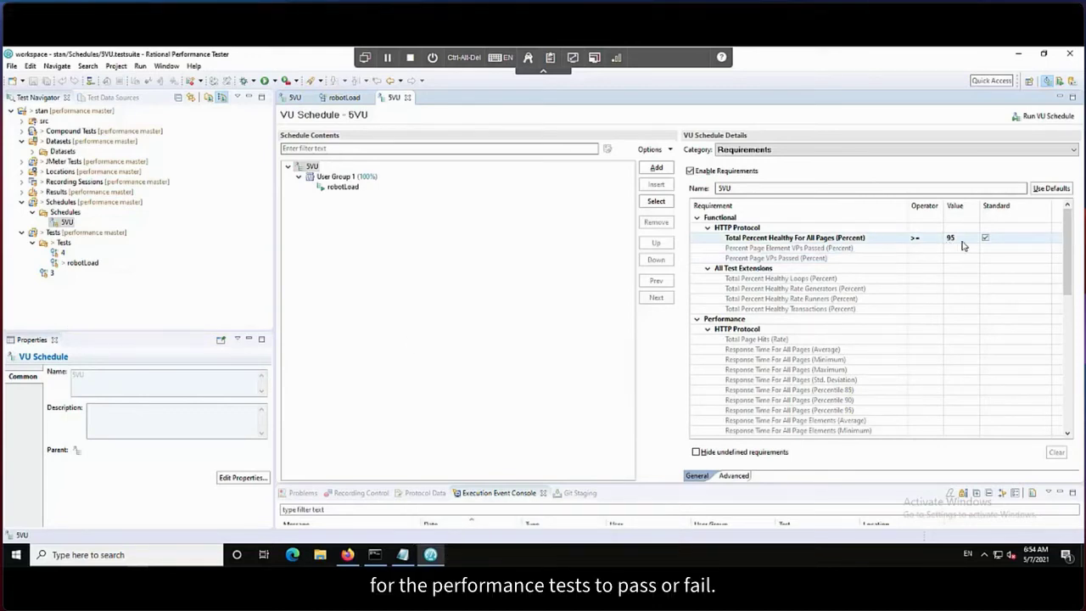
mouse_move(512, 514)
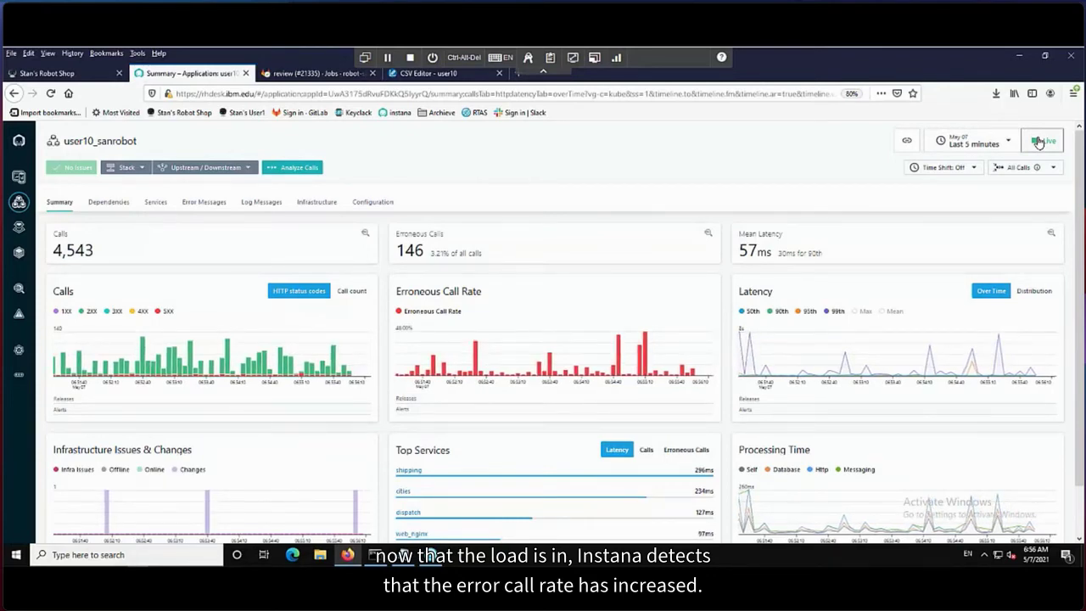
mouse_move(576, 513)
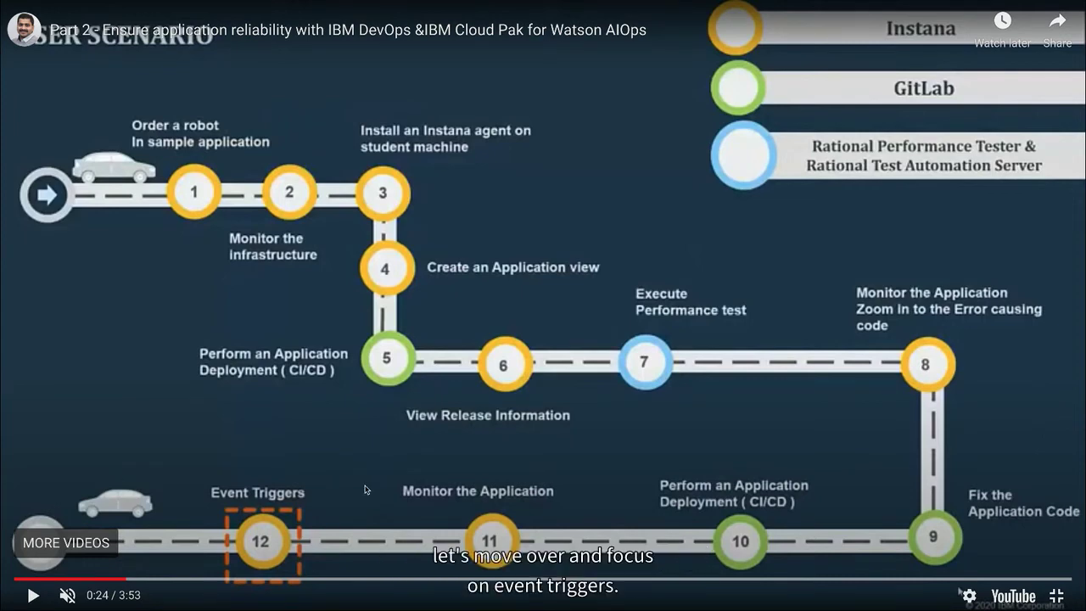
Start the Part 2 video and test the connection of the IBM Watson AIOps Webhook alert channel.
click(31, 596)
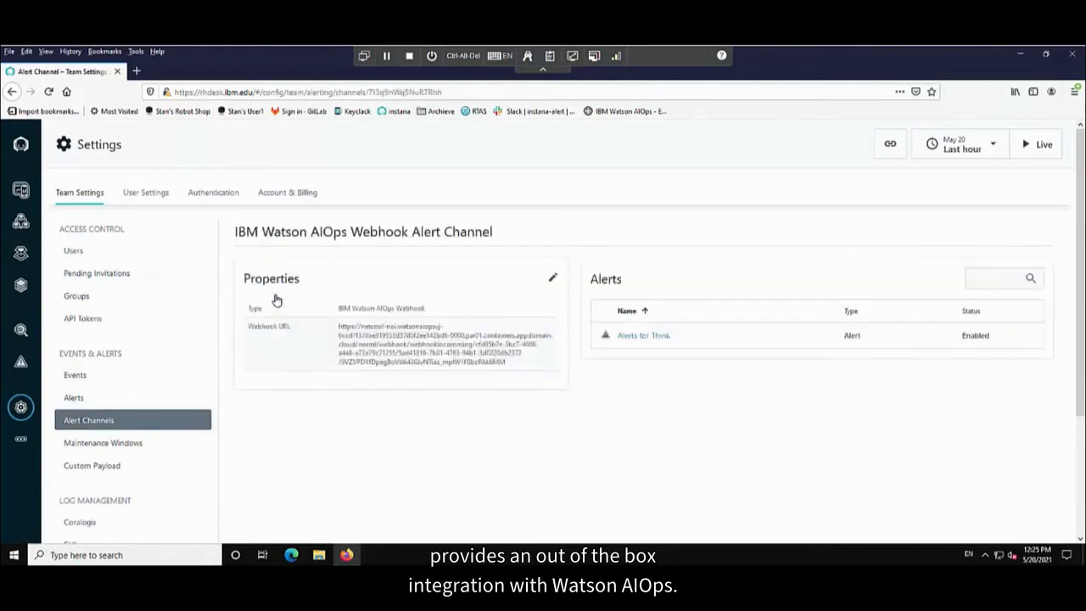
click(553, 280)
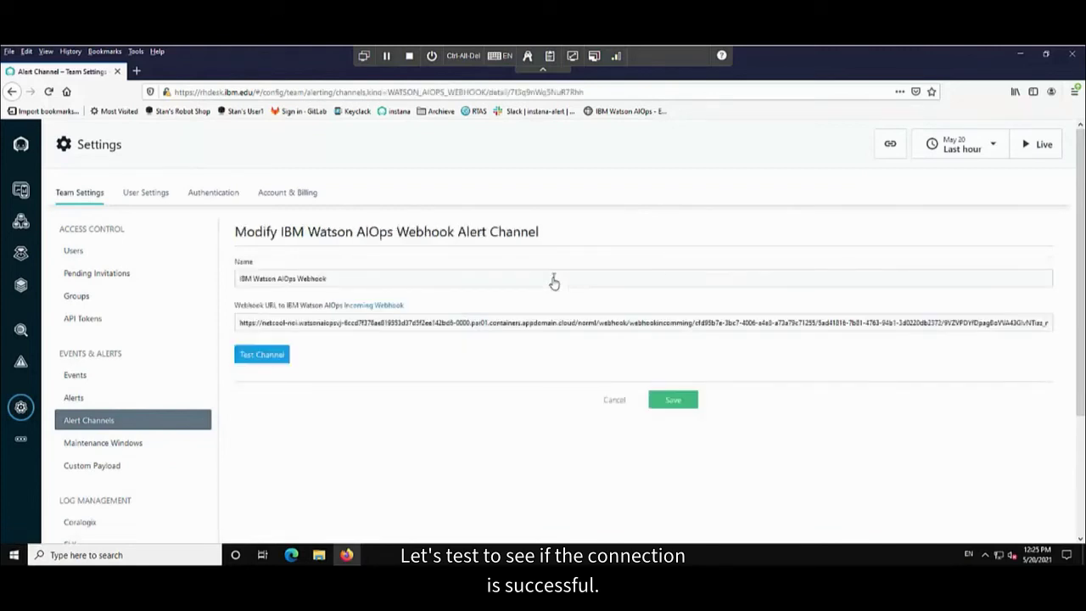
click(274, 362)
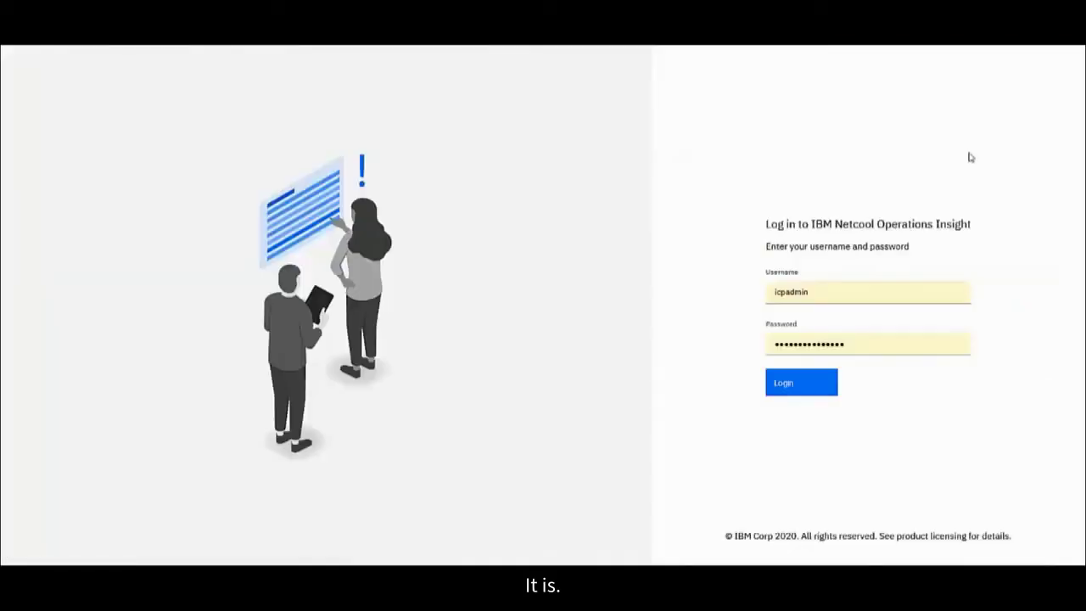
Log in to IBM Netcool Operations Insight with the prefilled credentials and open the list of runbook automations.
click(799, 391)
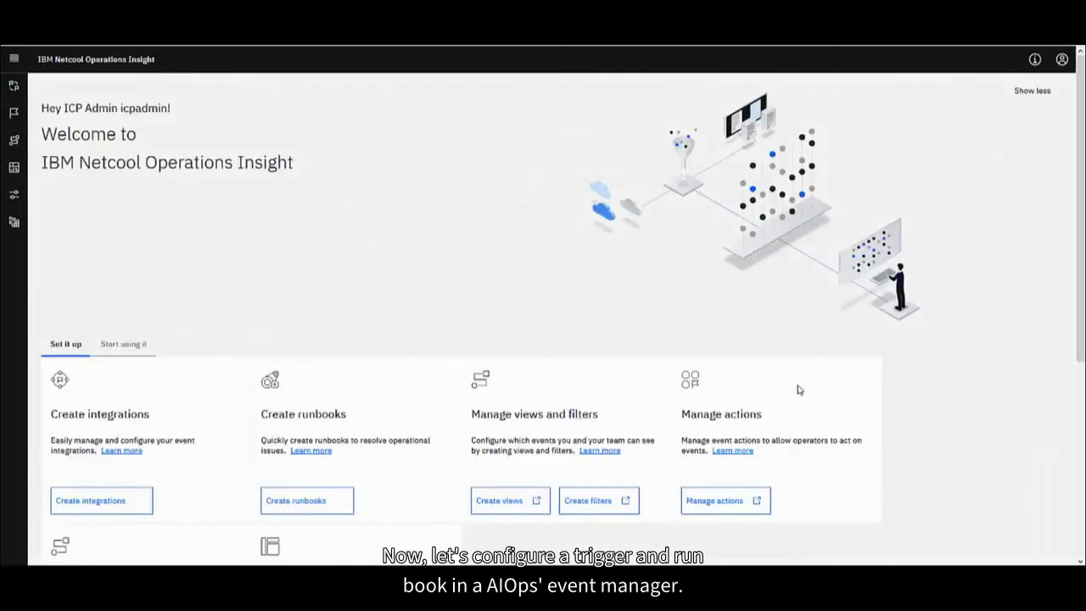
mouse_move(70, 144)
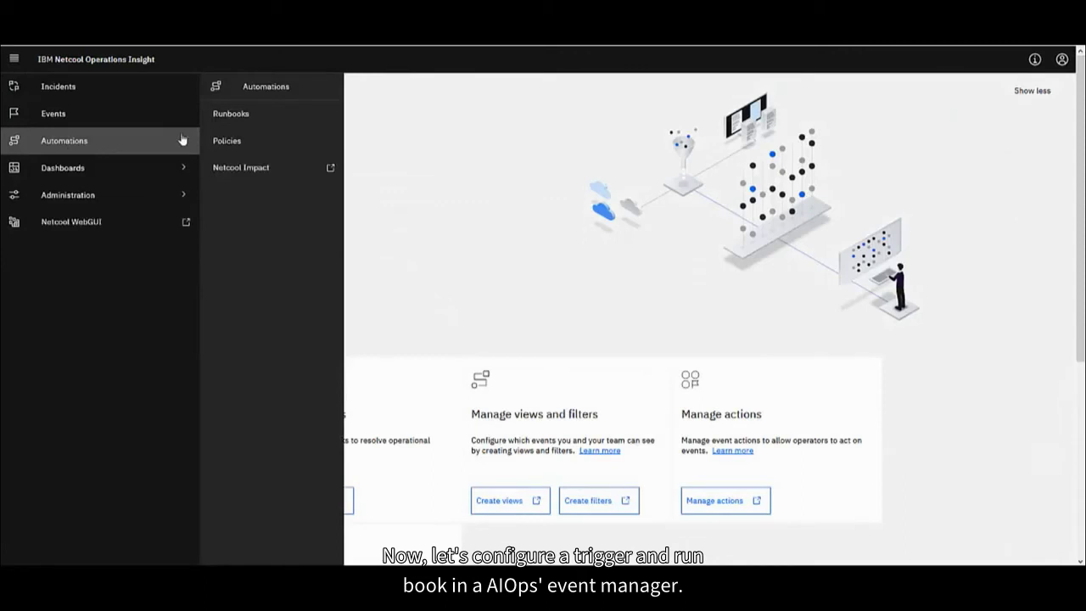
click(224, 116)
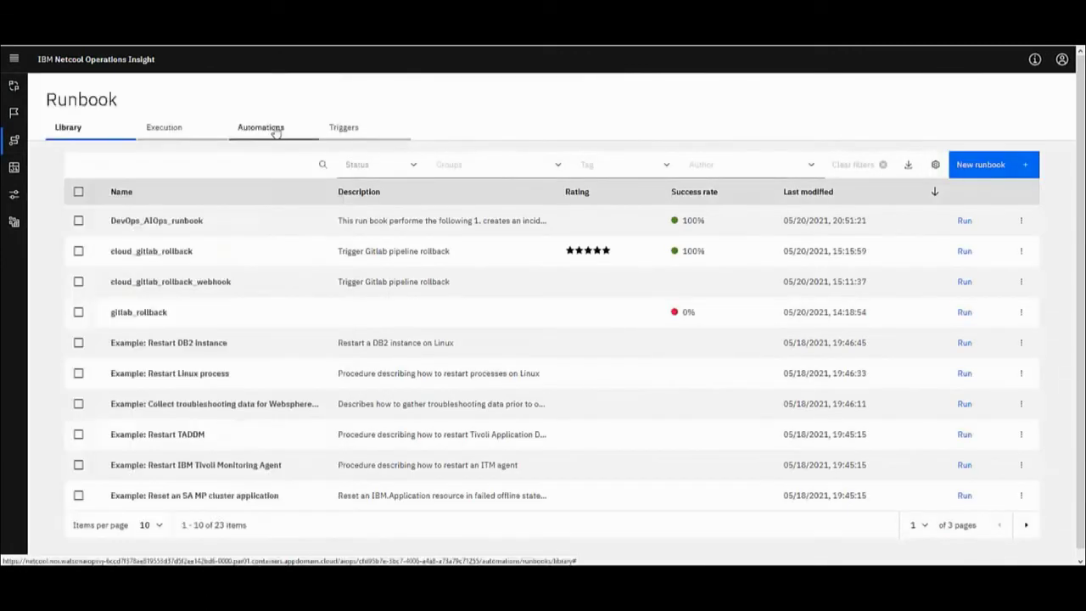
click(276, 129)
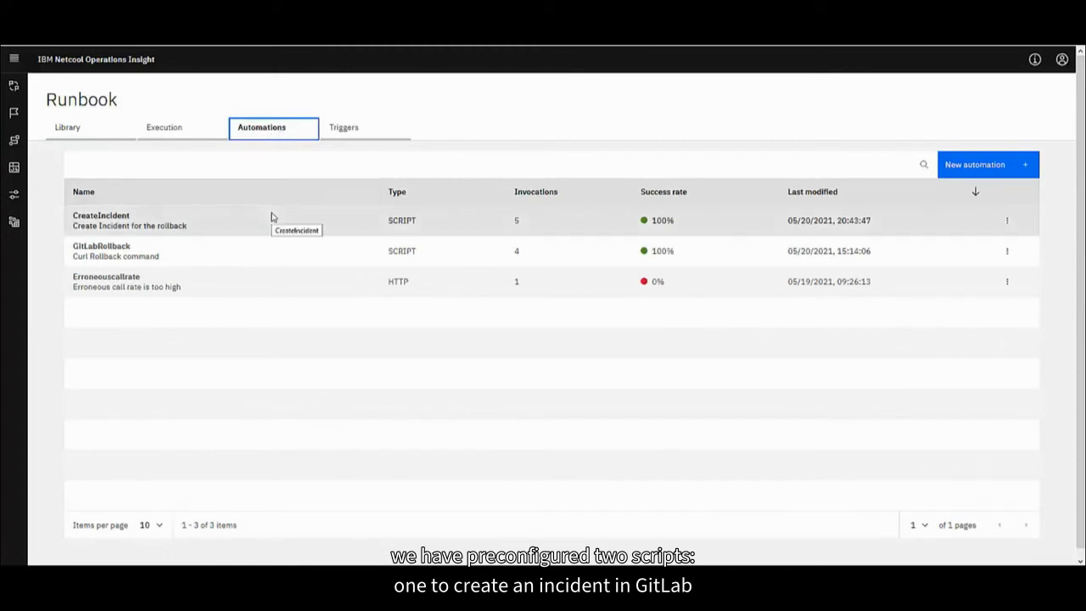
Examine the CreateIncident automation's Bash script and leave it without saving.
click(1008, 221)
click(954, 287)
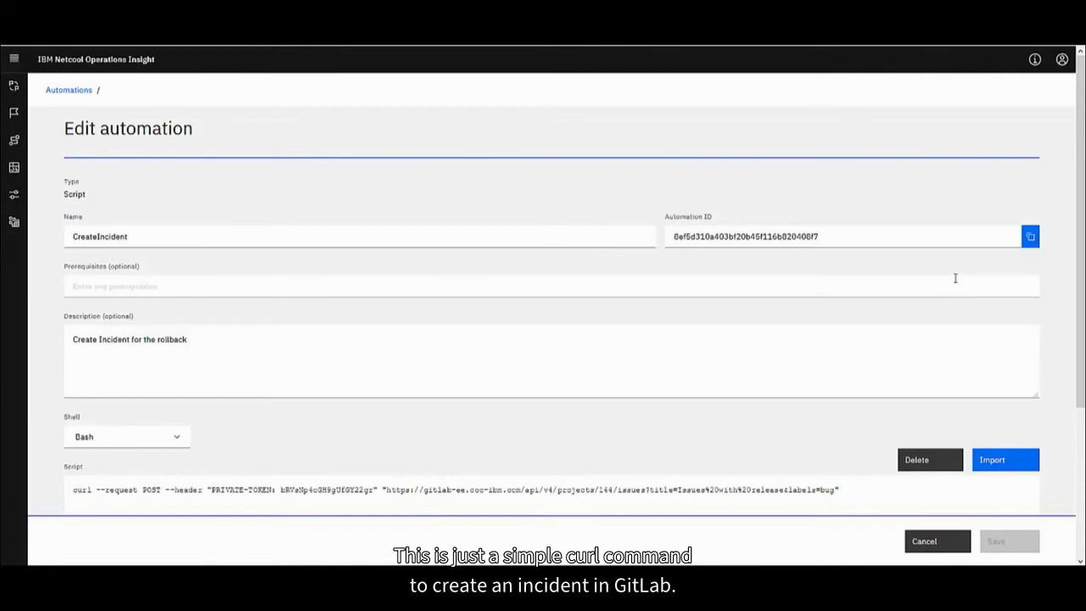
scroll(1081, 202, down, 2)
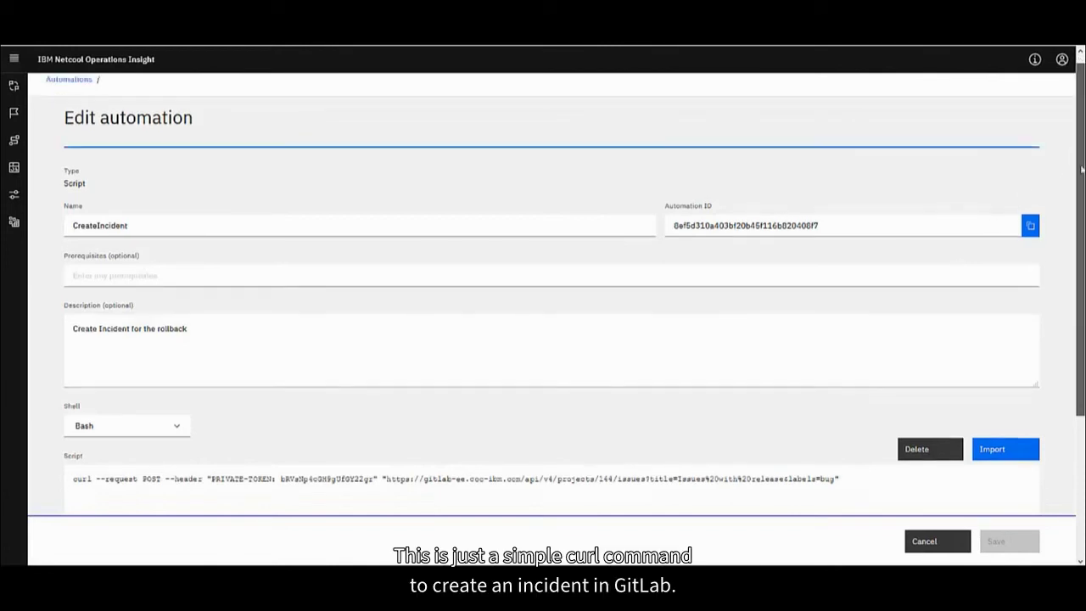
drag(1081, 202, 1082, 149)
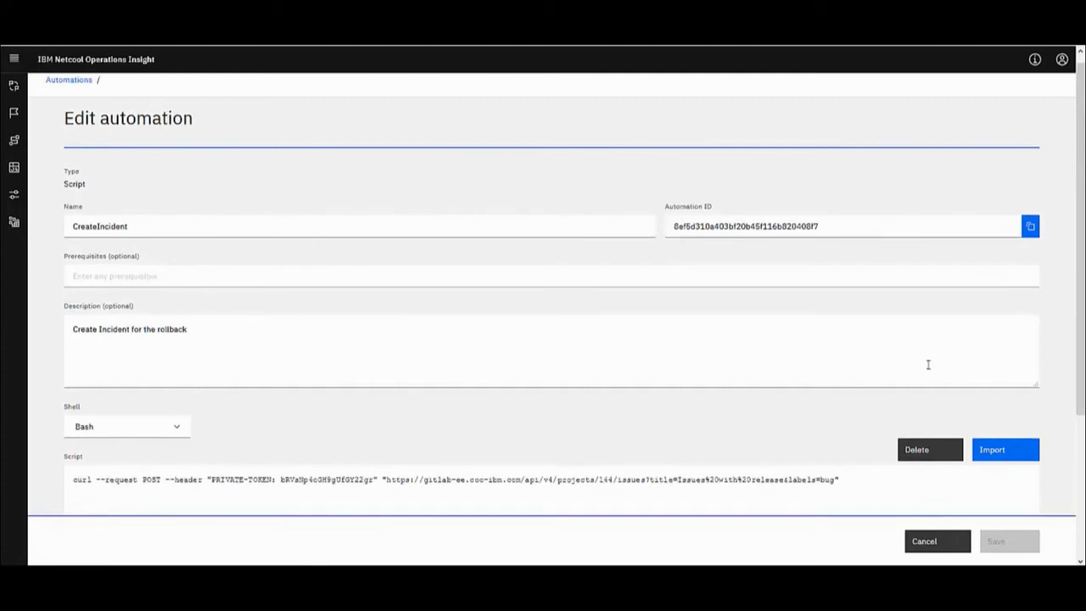
click(932, 541)
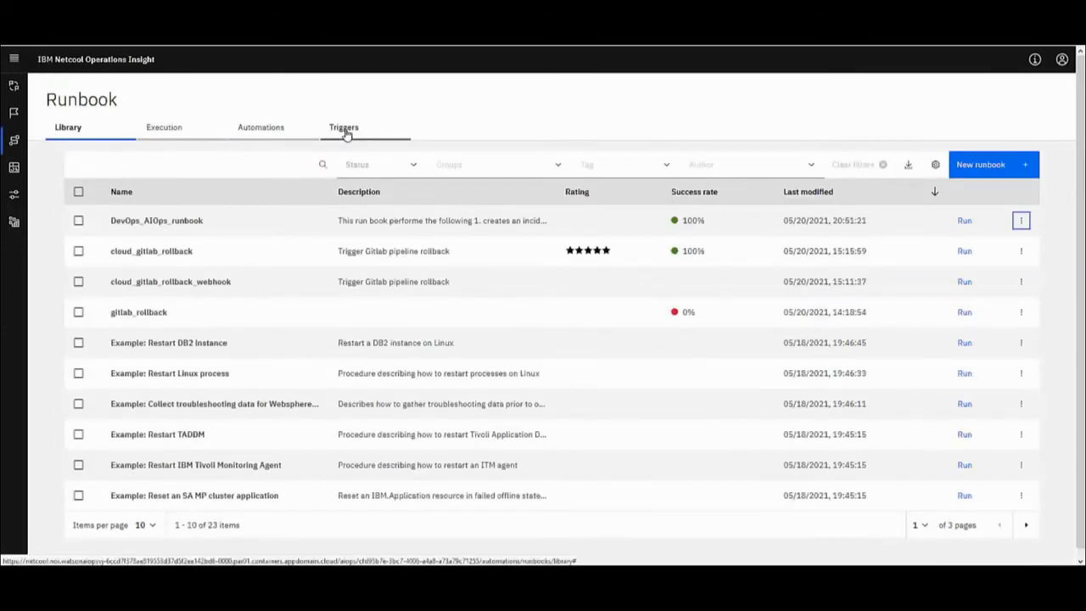
Open the "Erroneous call rate is too high" trigger for editing and review its conditions and assigned runbook.
click(345, 133)
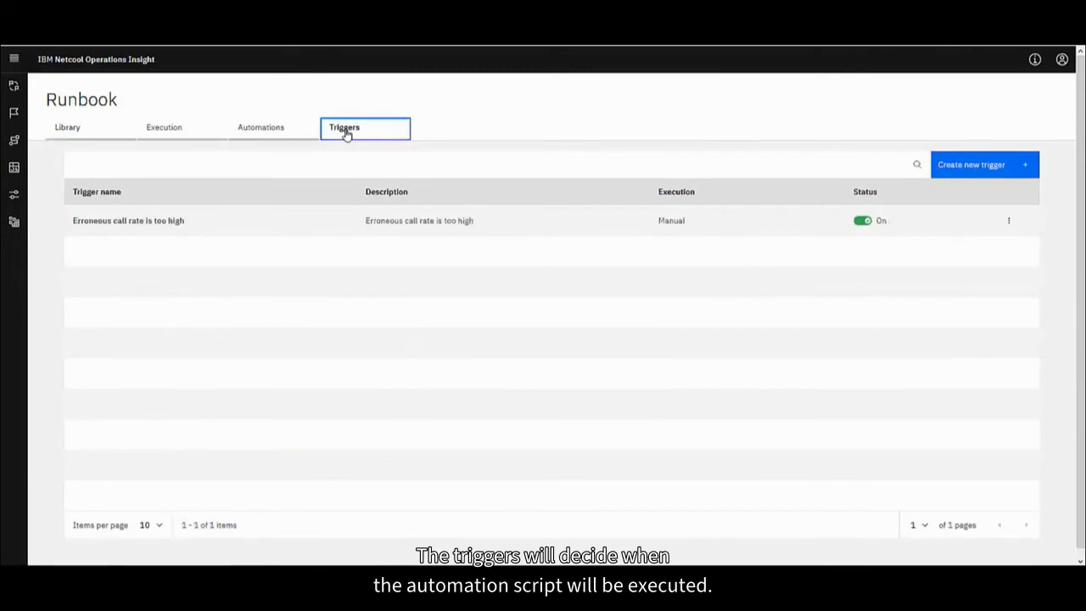
click(1010, 222)
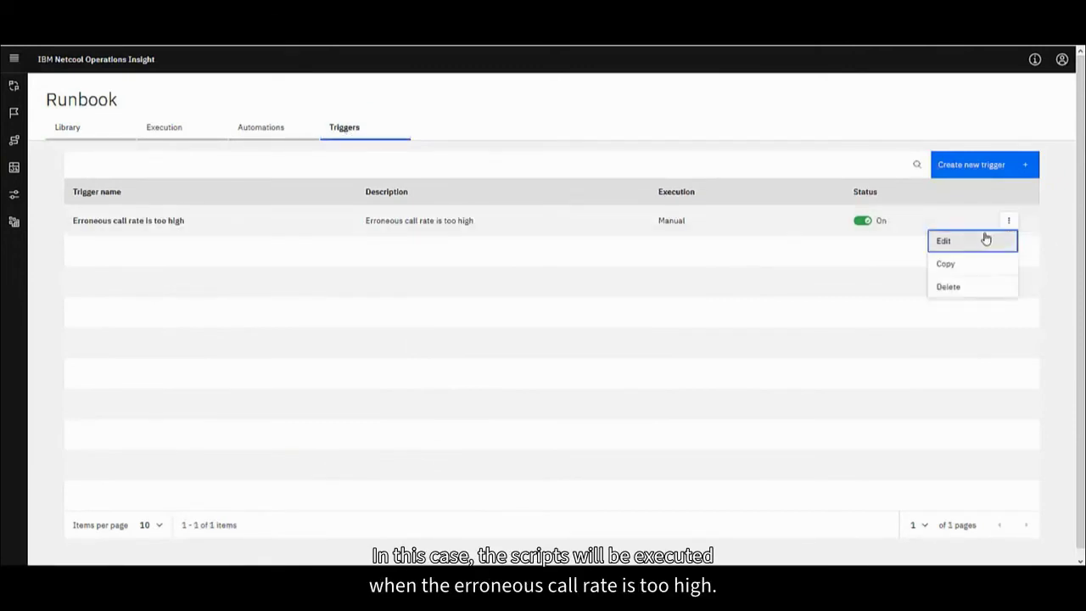
click(984, 240)
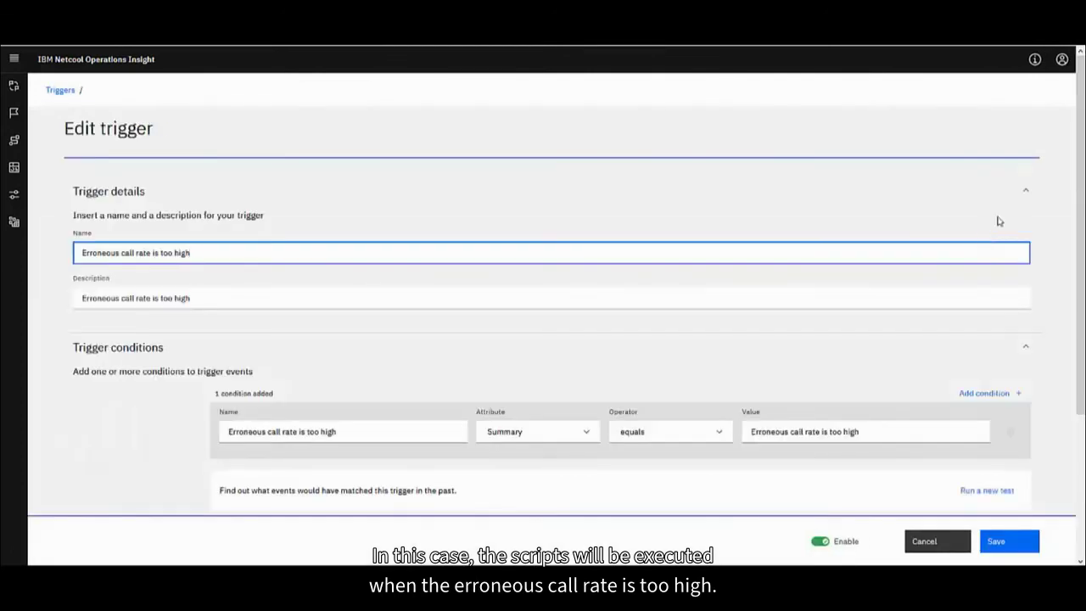
scroll(996, 220, down, 1)
scroll(1082, 293, down, 3)
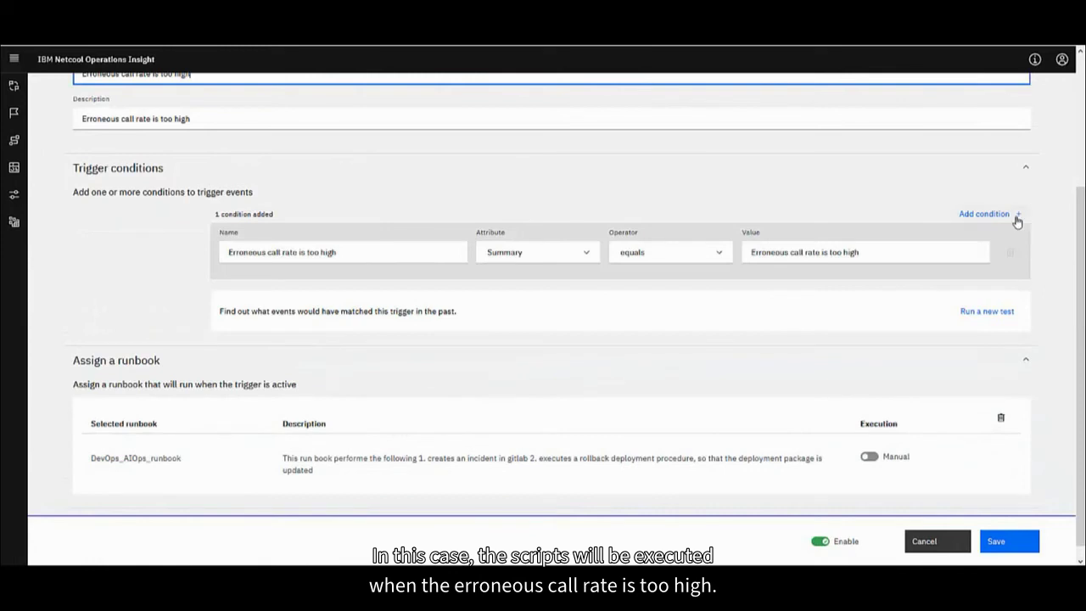
Add and remove a blank second trigger condition, and set the execution of DevOps_AIOps_runbook to Automatic.
click(987, 214)
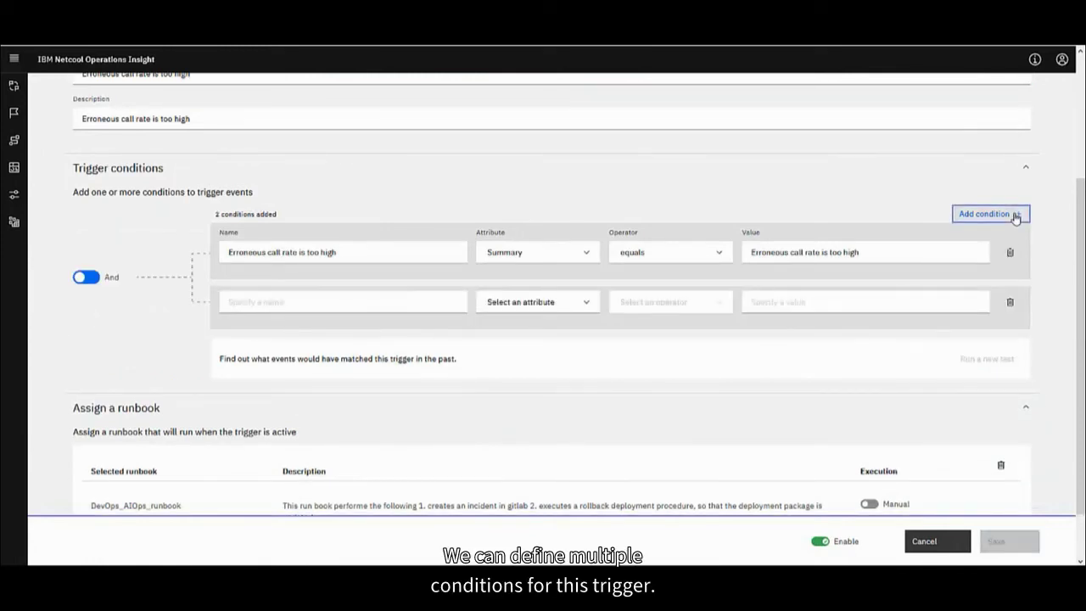
click(1009, 302)
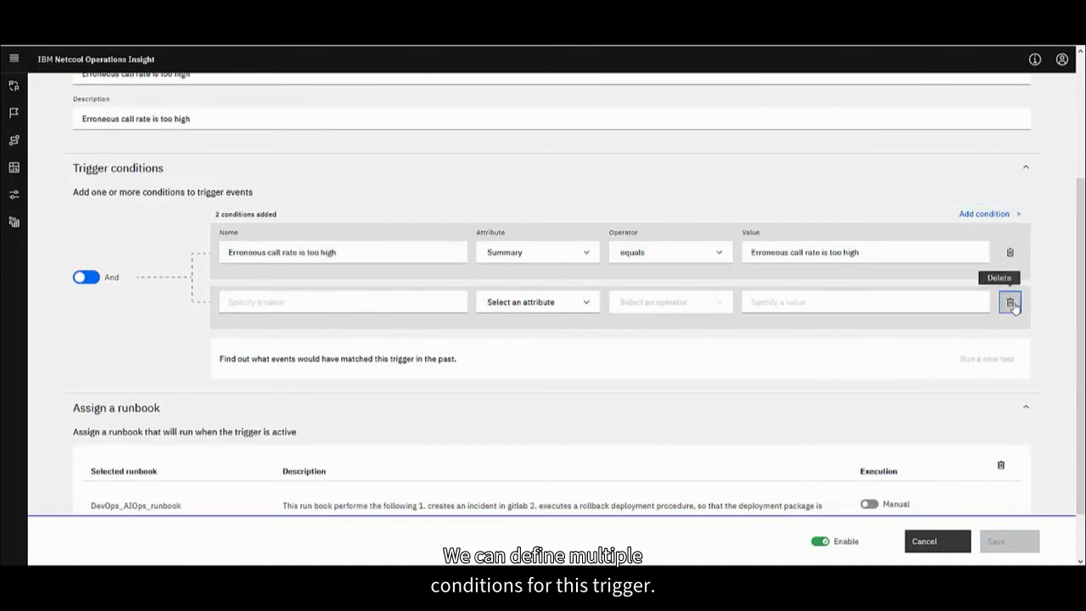
click(869, 443)
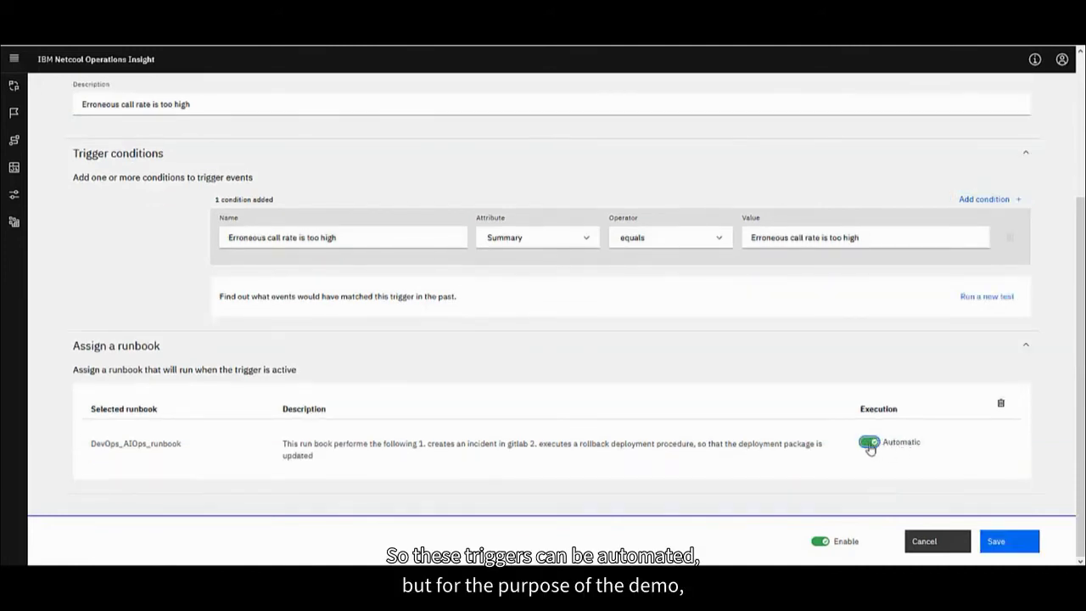
Set the execution of DevOps_AIOps_runbook back to Manual and leave the trigger, discarding its unsaved changes.
click(867, 442)
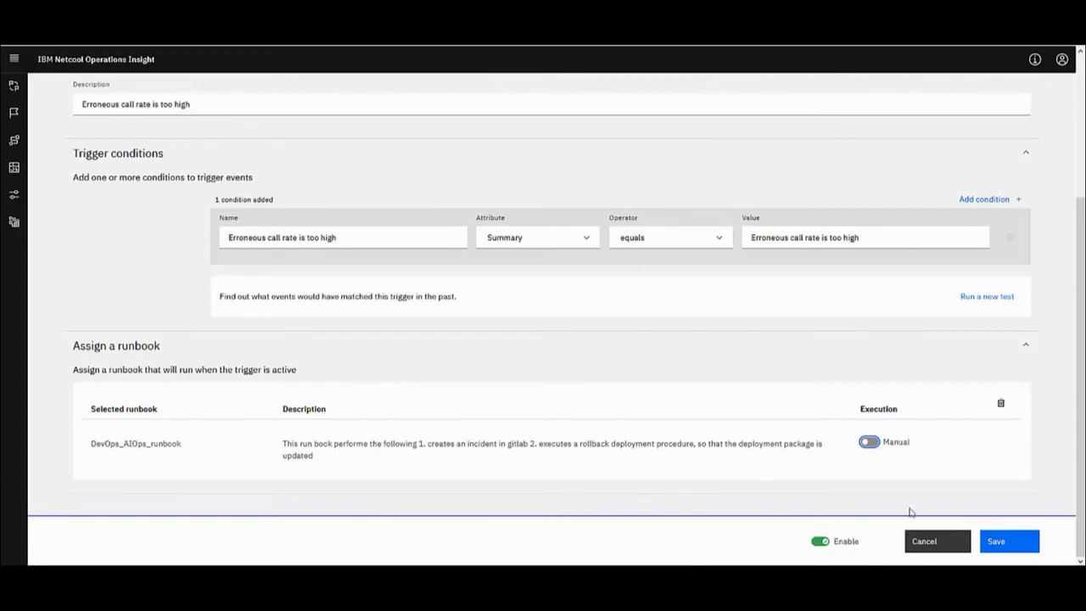
click(928, 540)
click(667, 361)
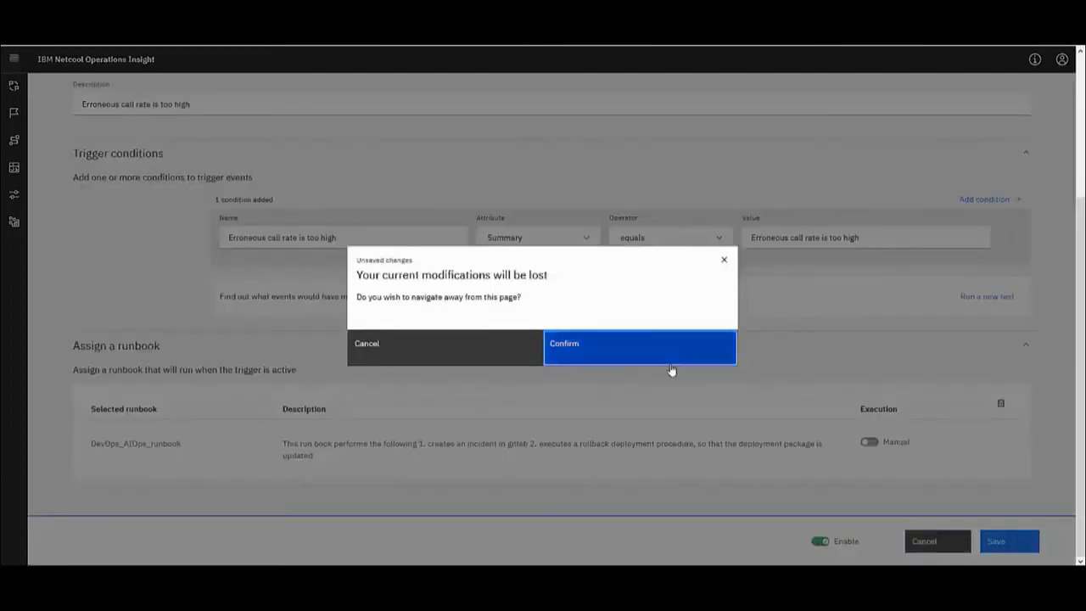
Open DevOps_AIOps_runbook from the runbook library for editing, review its automated steps, and leave it without saving.
click(66, 128)
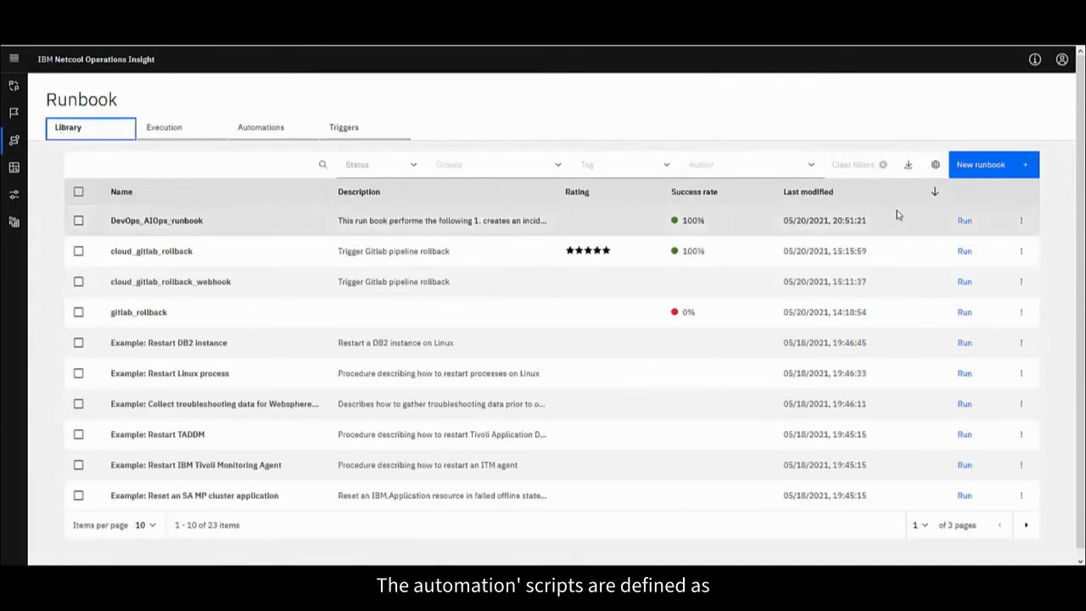
click(1022, 223)
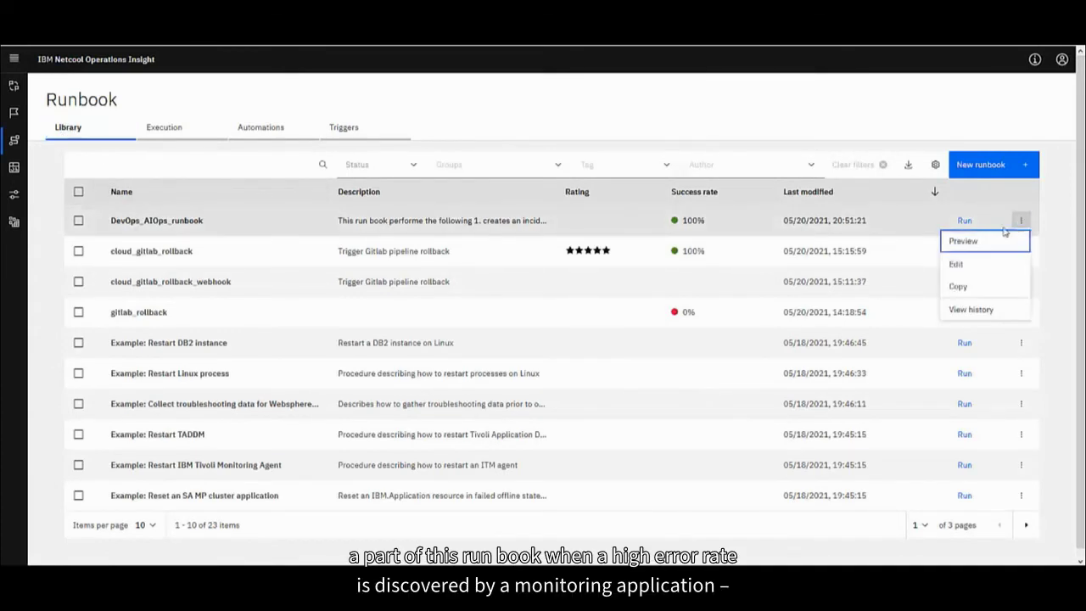
click(965, 262)
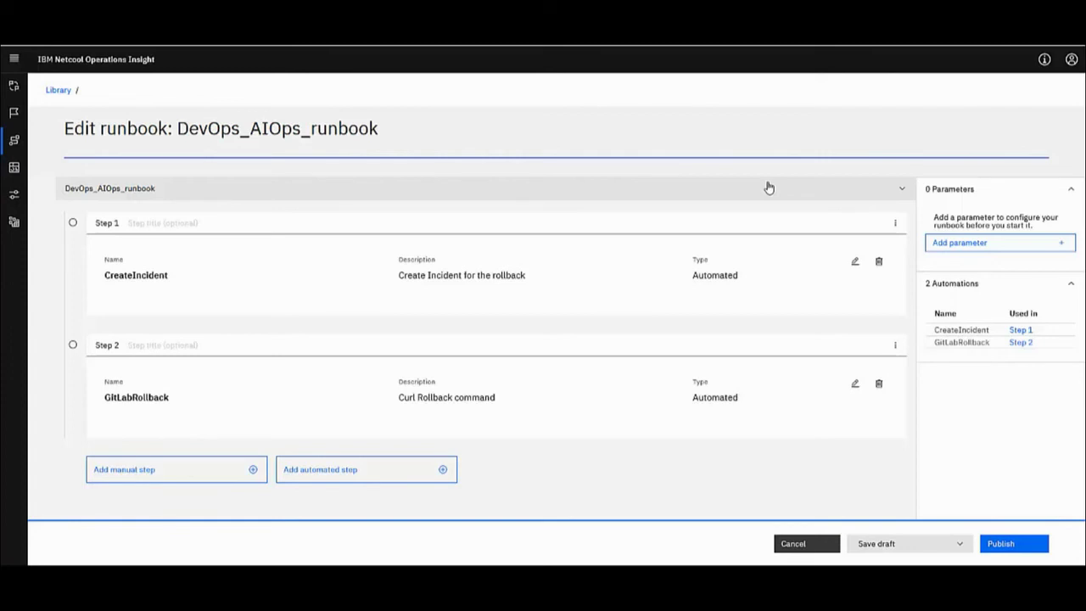
click(821, 544)
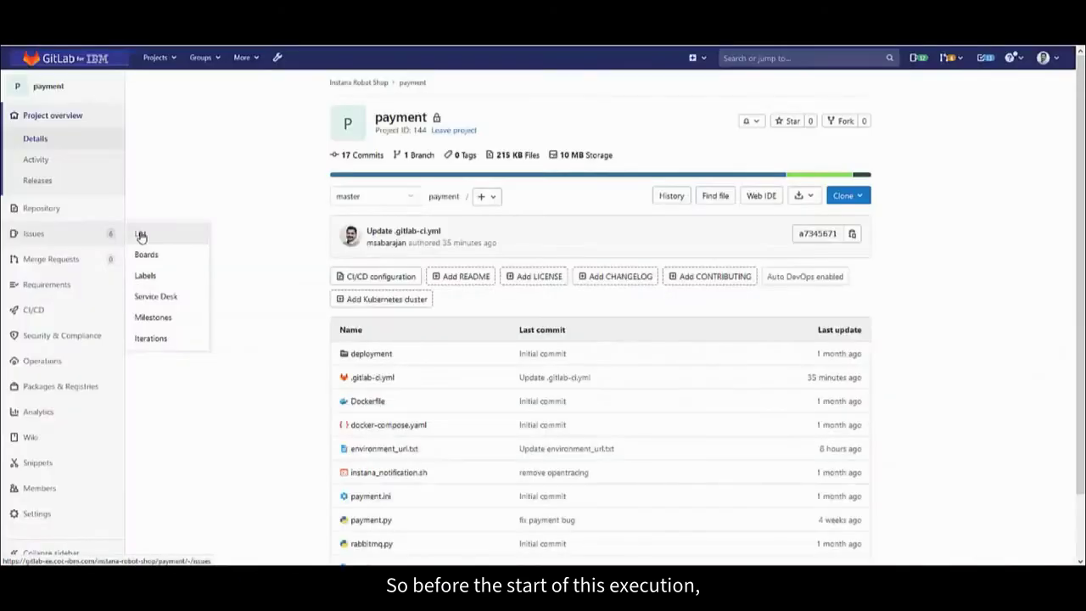
Switch to GitLab and check the payment project's issue list and CI/CD pipelines.
click(141, 235)
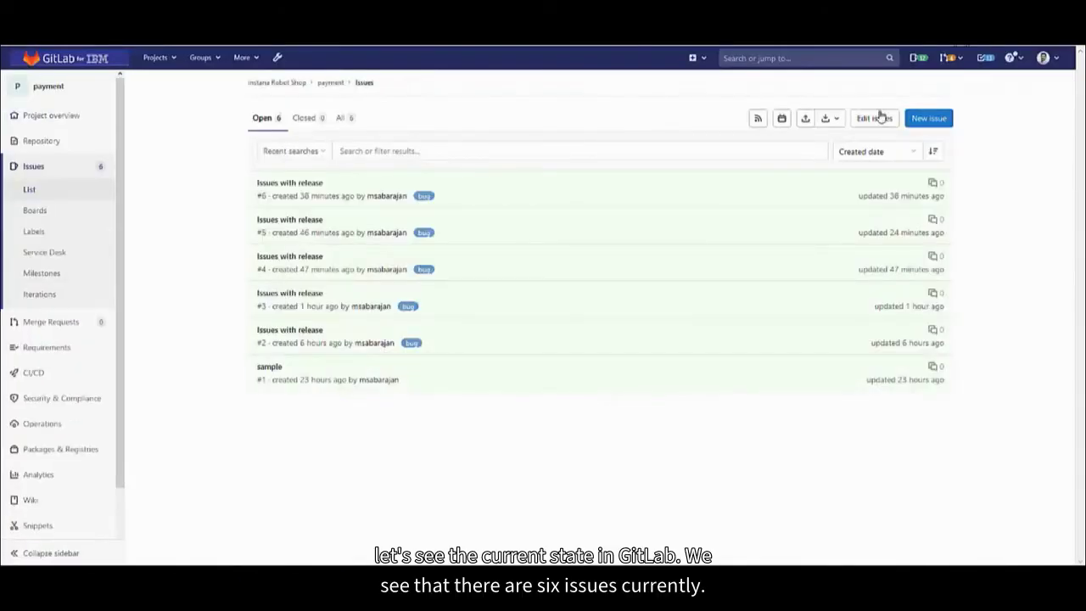
click(51, 115)
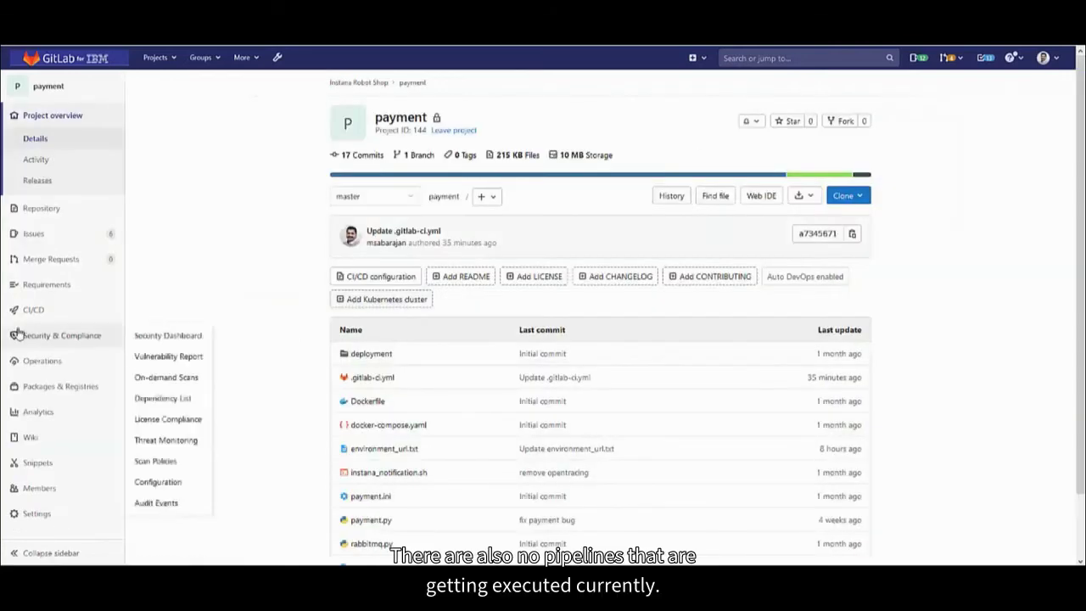
mouse_move(28, 314)
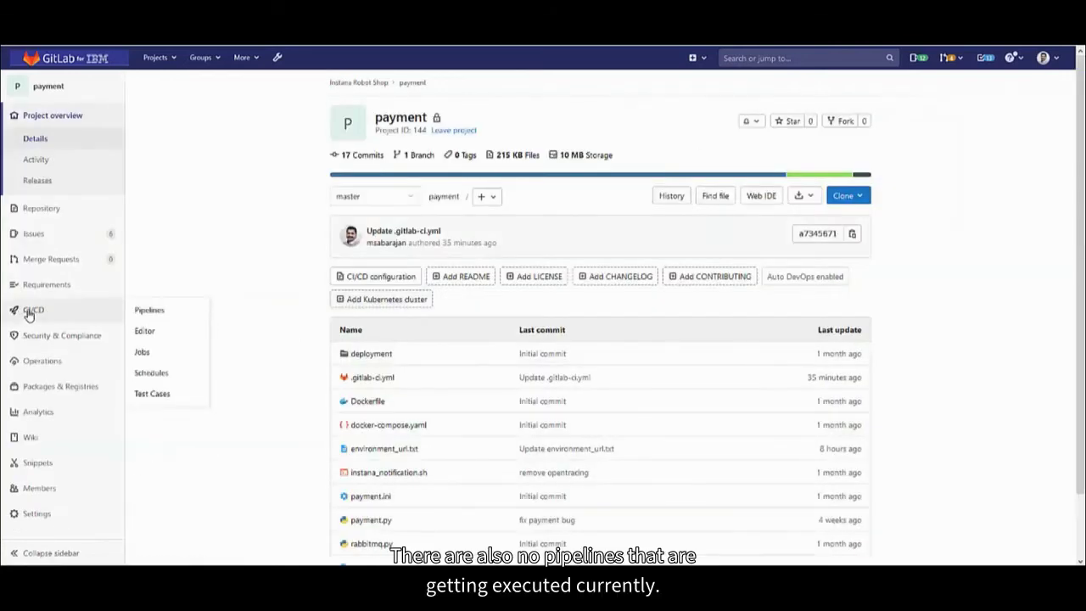
click(149, 311)
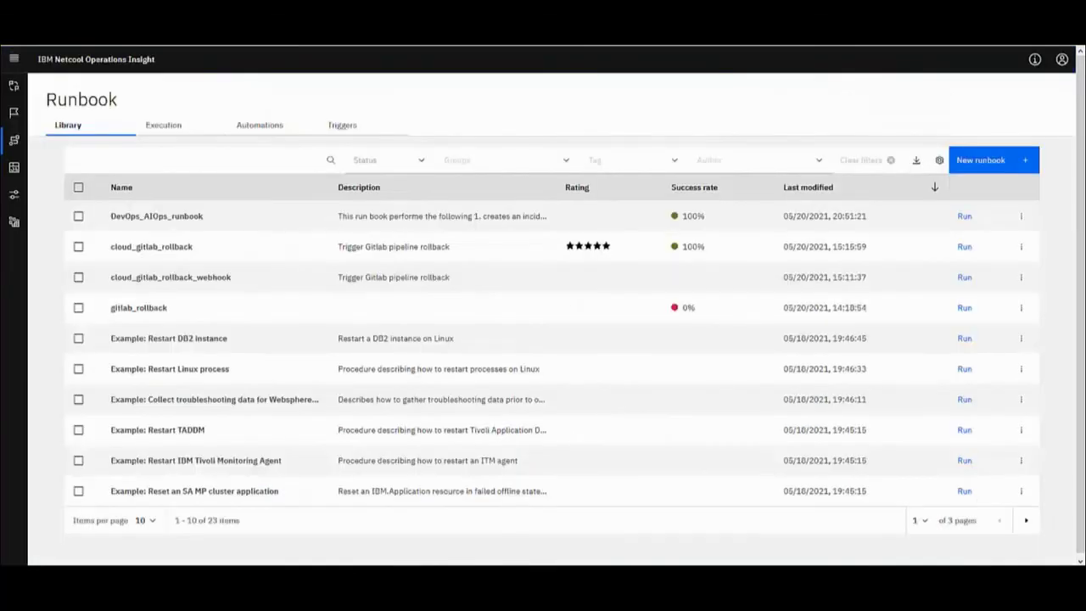
Start DevOps_AIOps_runbook in Netcool Operations Insight and run its CreateIncident and GitLabRollback steps in sequence.
click(965, 218)
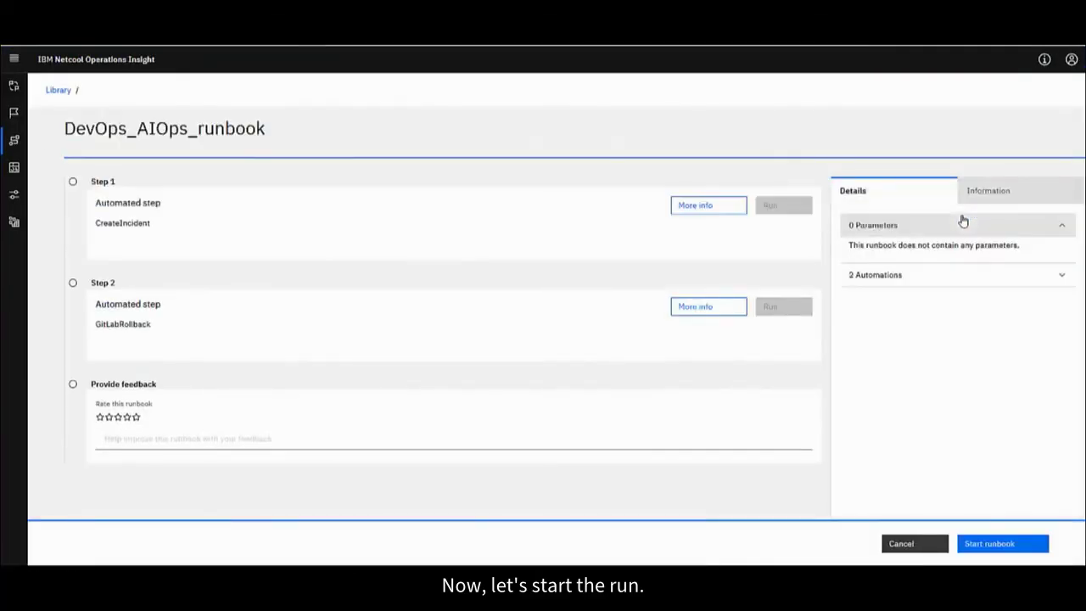
click(1010, 548)
click(795, 210)
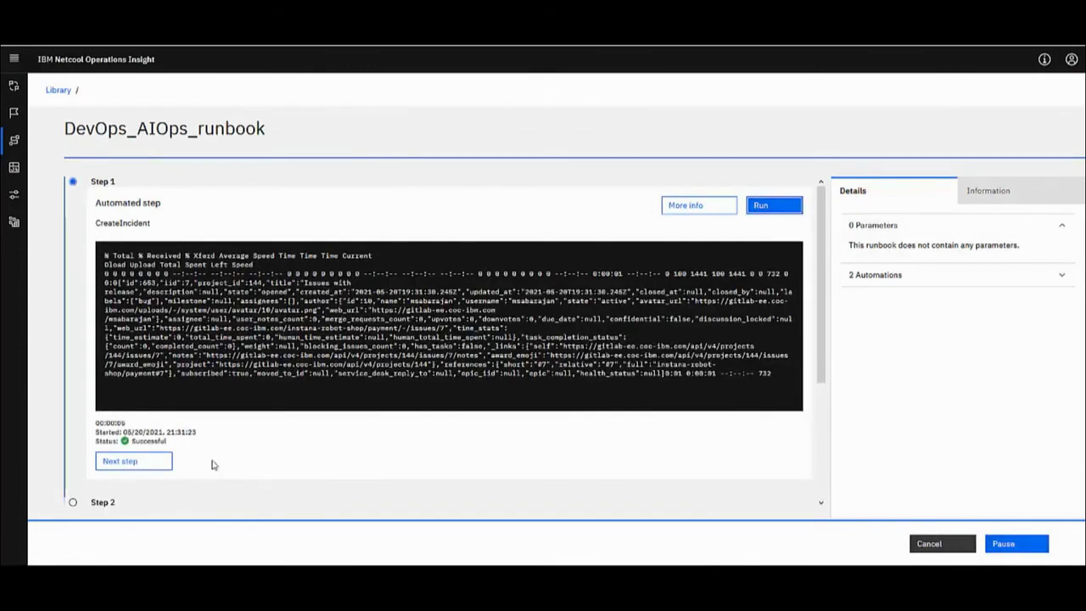
click(127, 462)
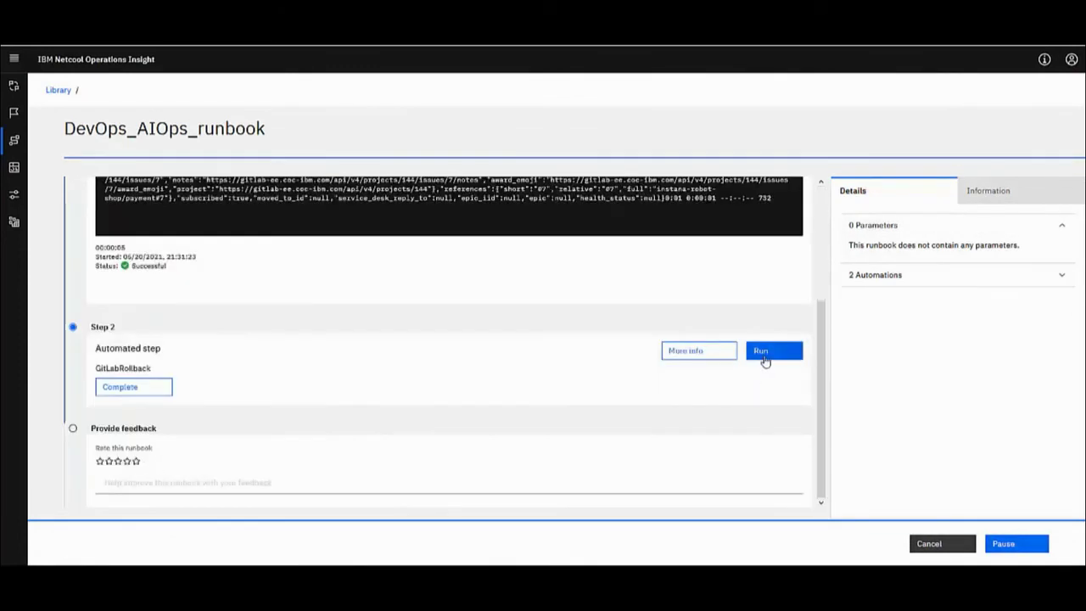
click(765, 358)
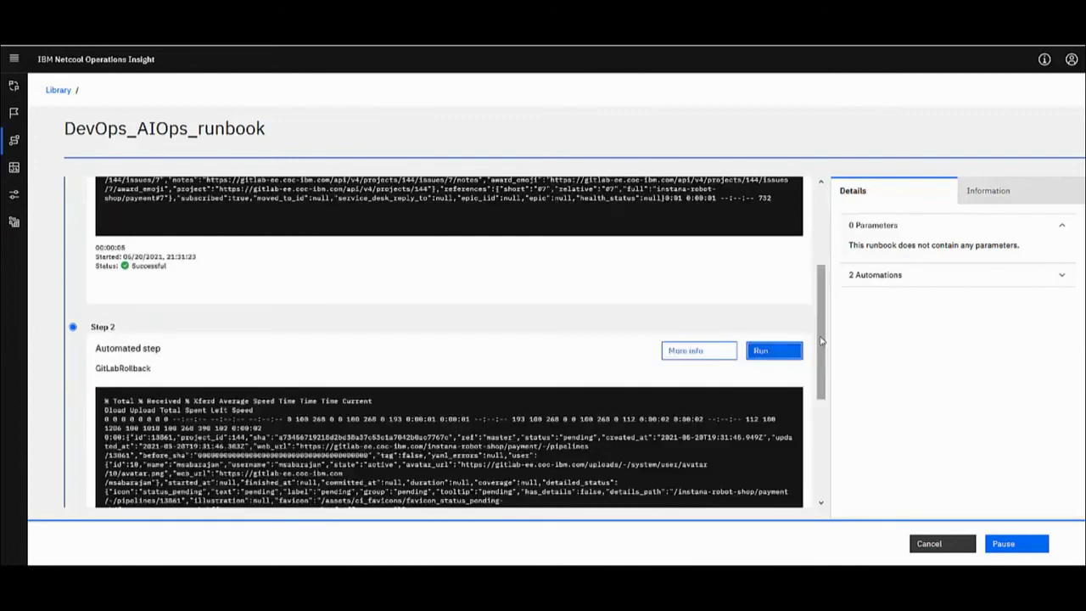
scroll(821, 442, down, 5)
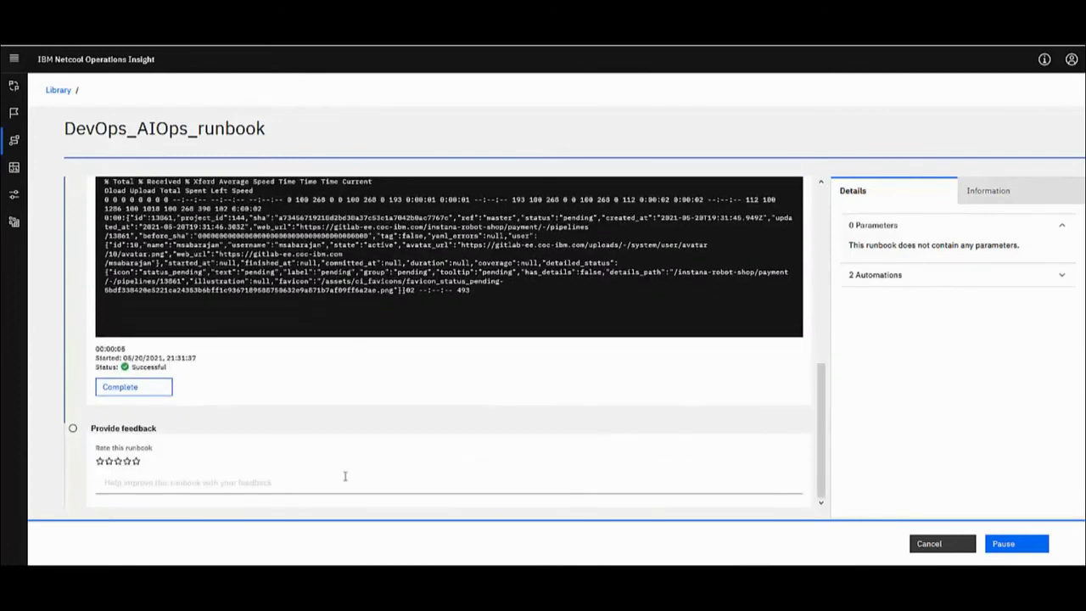
Complete the runbook's final step, rate the runbook five stars, and mark it as having worked.
click(169, 389)
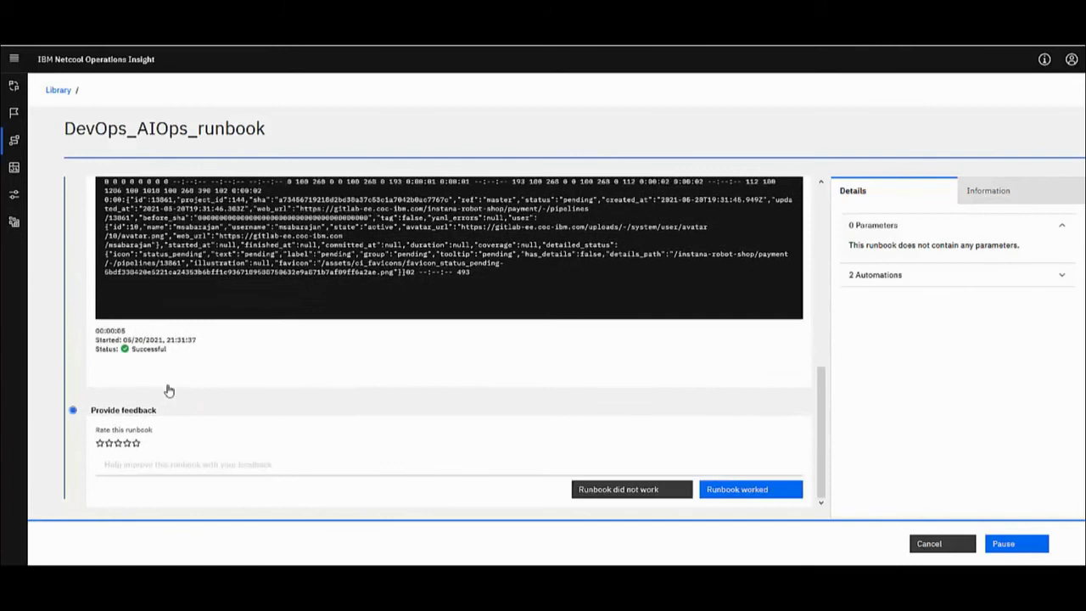
click(136, 445)
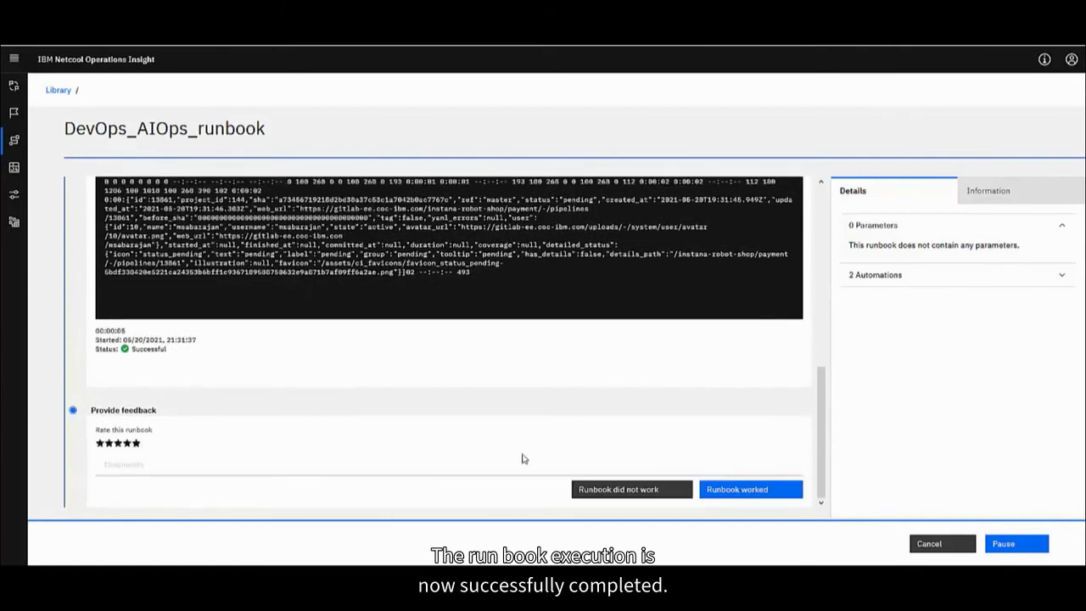
click(728, 492)
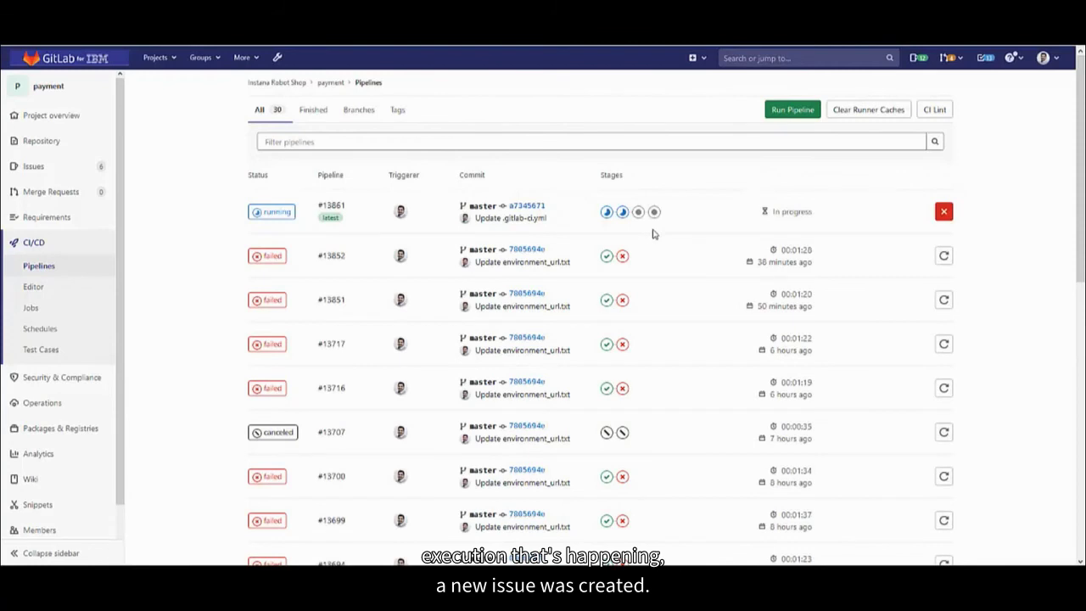
In GitLab, open the newest "Issues with release" issue in the payment project and view its assignee choices without assigning anyone.
click(39, 166)
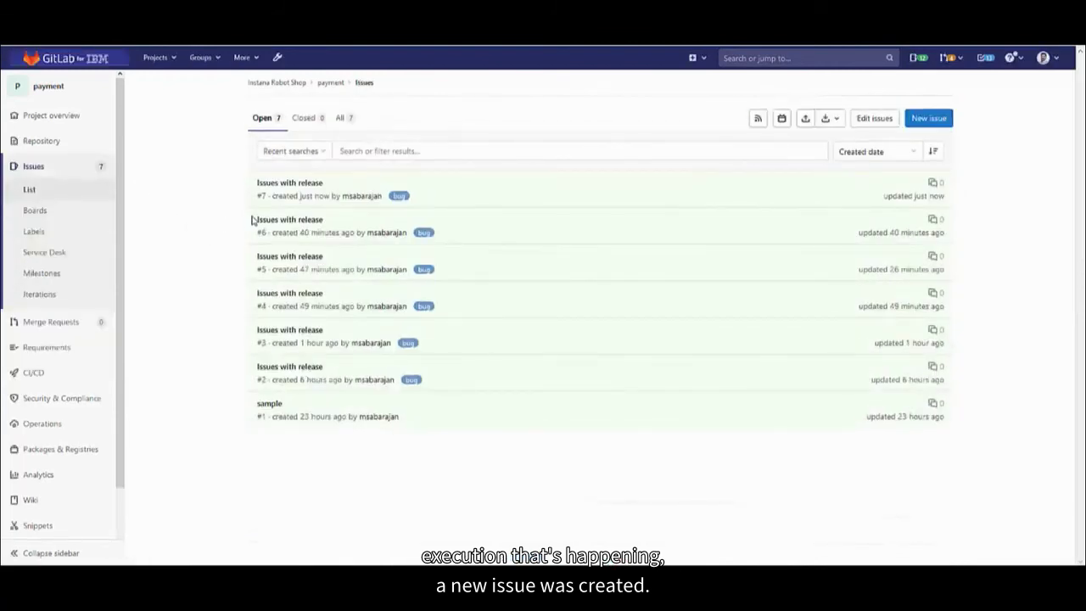
click(291, 185)
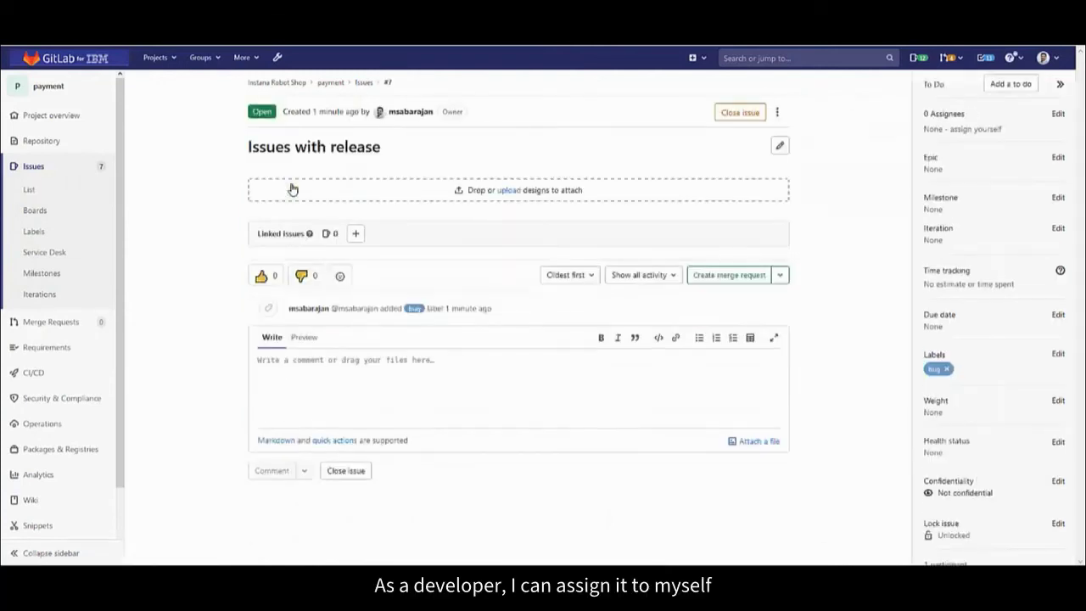
click(1058, 115)
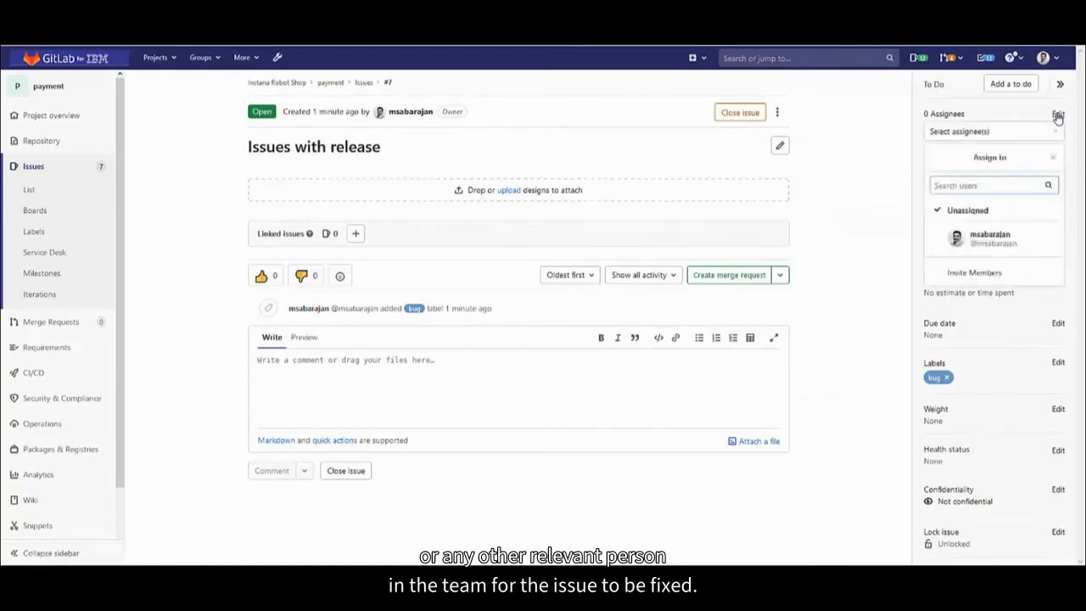
click(845, 179)
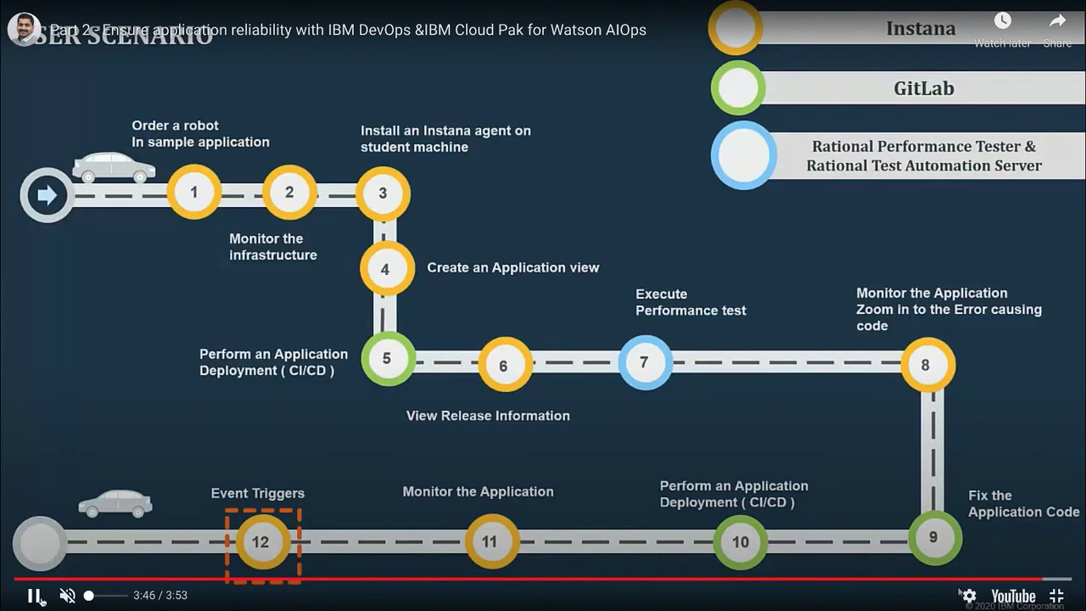
click(35, 597)
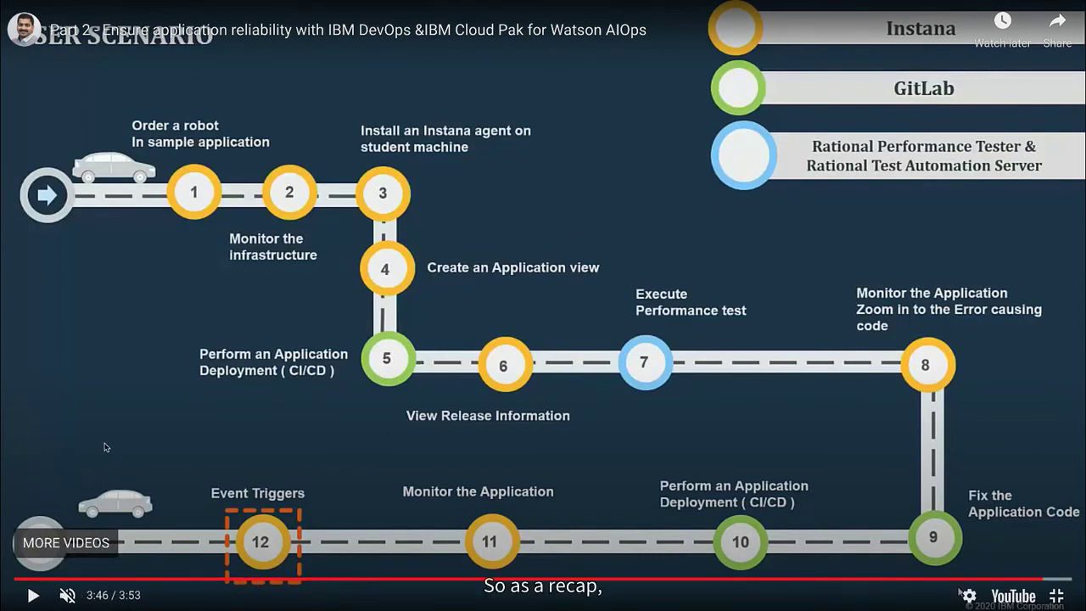